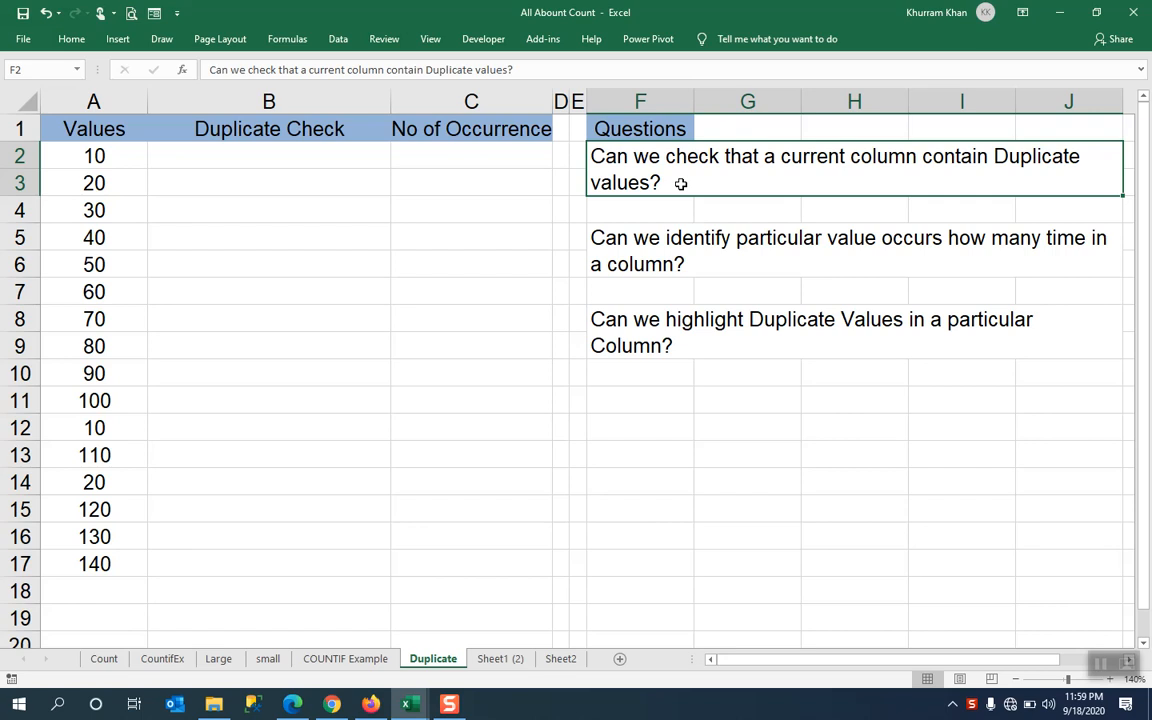
# Examine the values in A2:A17 and the three questions about checking, counting and highlighting duplicates
pyautogui.moveTo(93, 156); pyautogui.dragTo(130, 560)
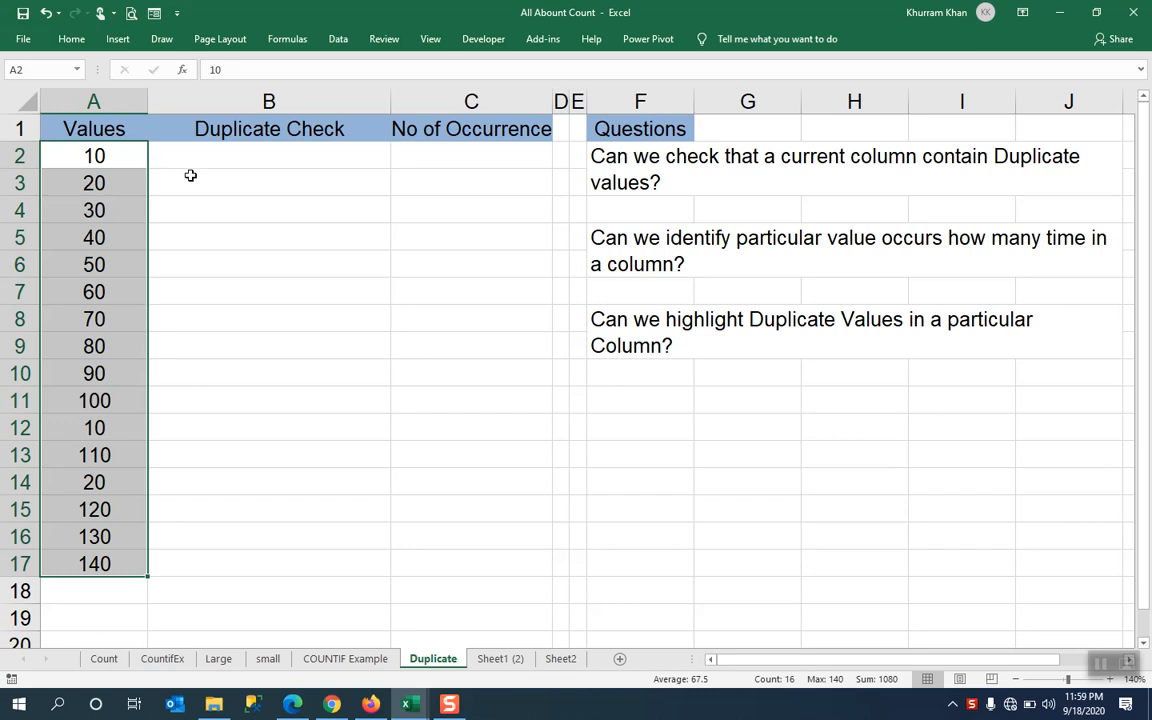
pyautogui.click(873, 177)
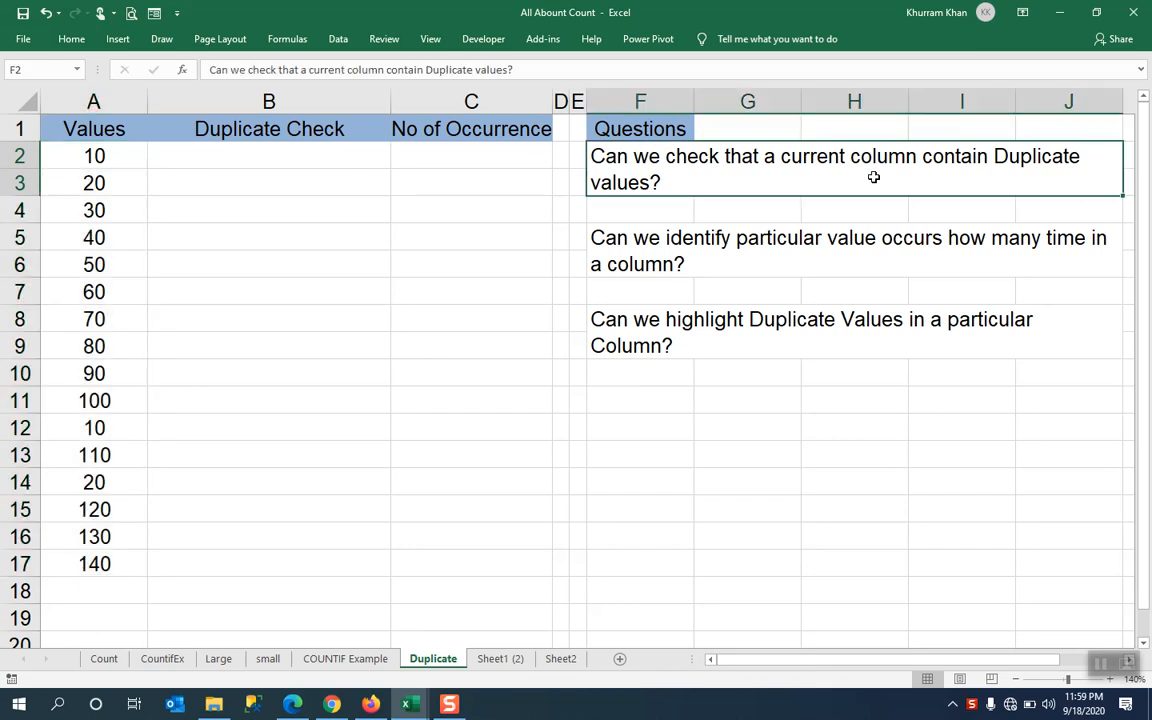
pyautogui.click(830, 239)
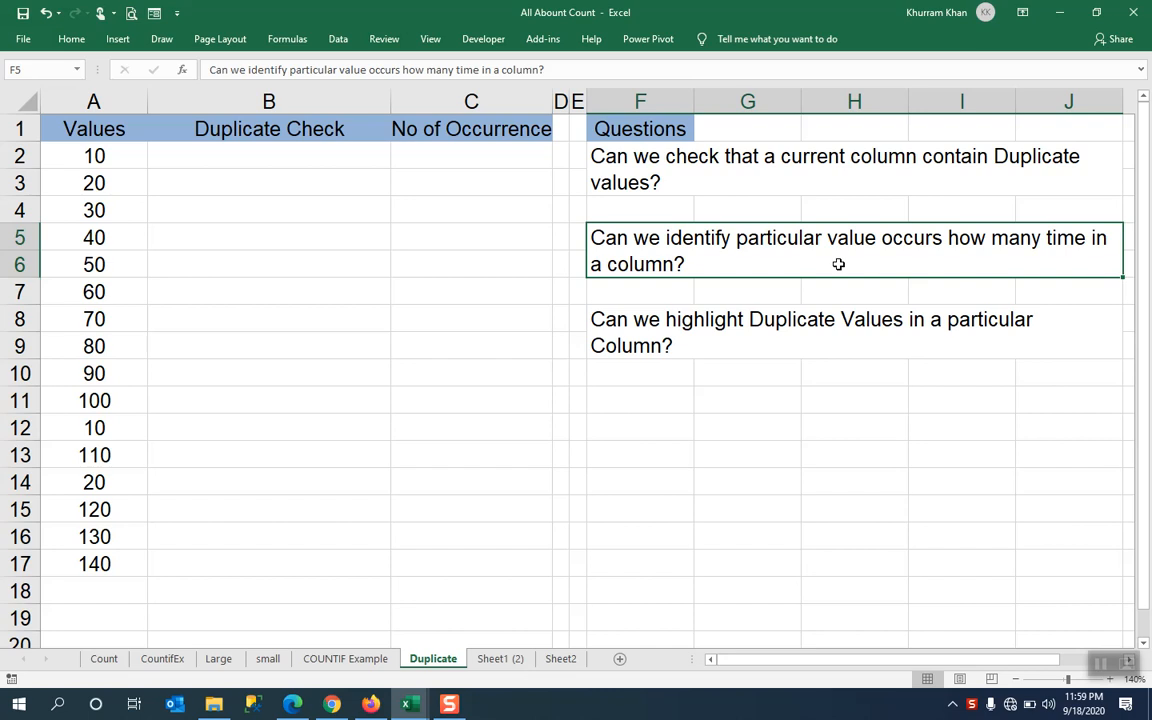
pyautogui.click(790, 336)
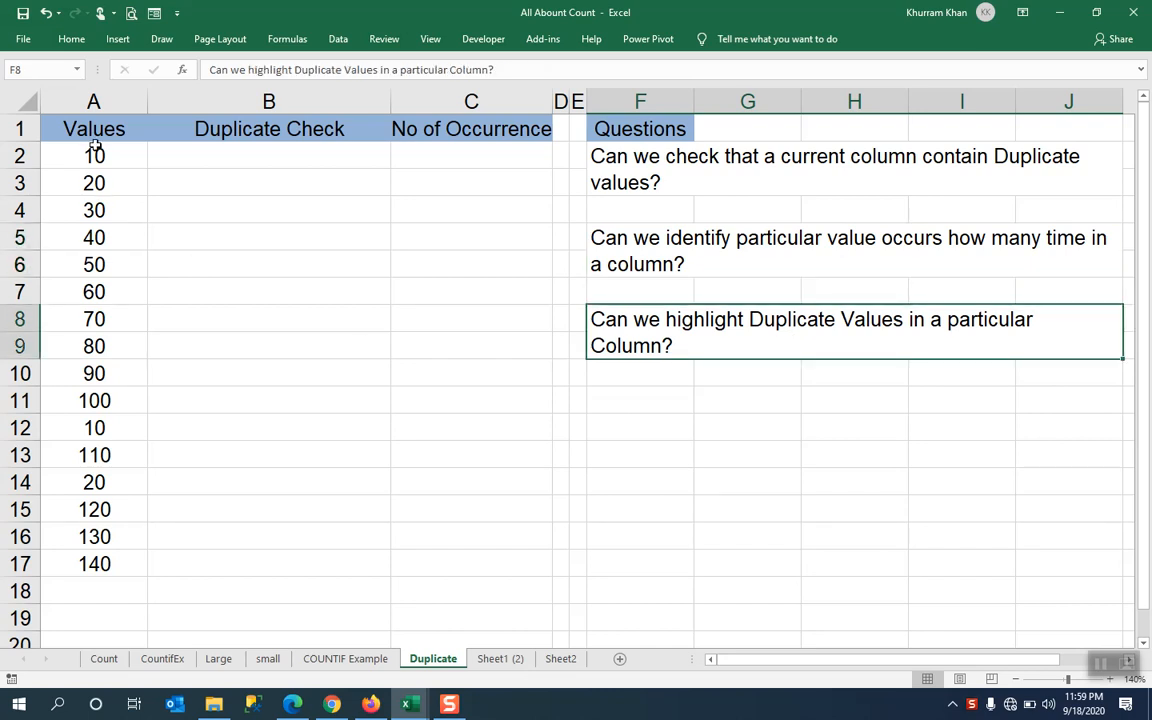
pyautogui.moveTo(95, 155); pyautogui.dragTo(116, 558)
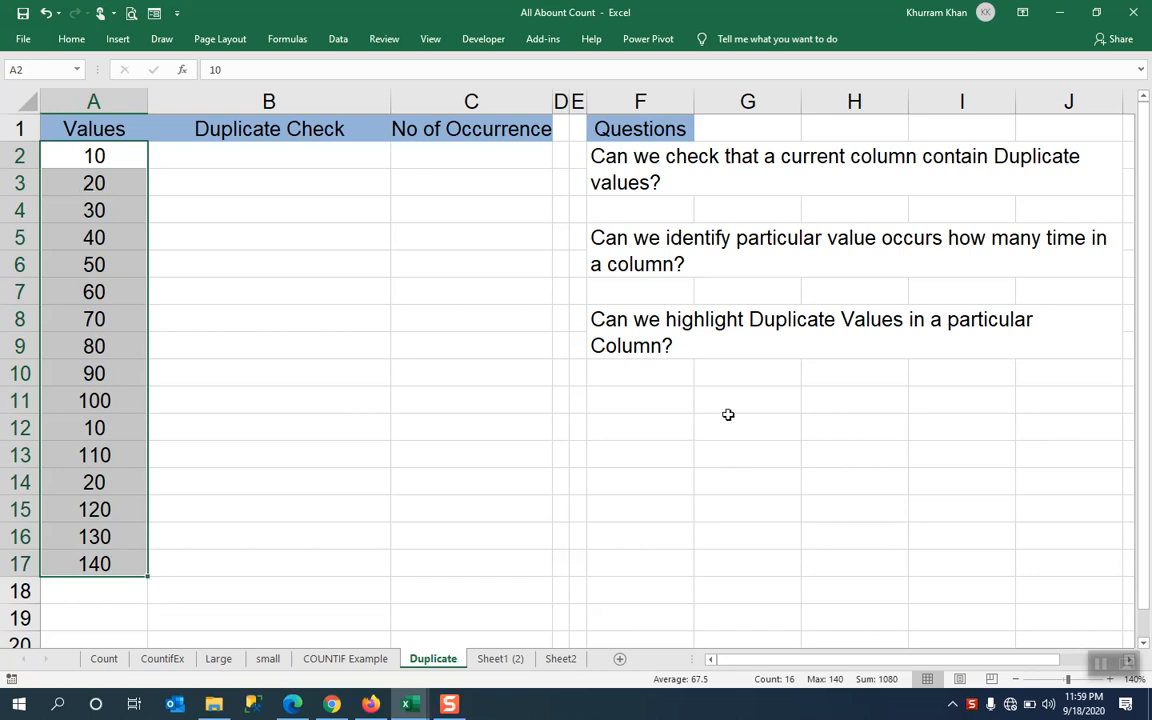
pyautogui.click(692, 160)
pyautogui.click(762, 260)
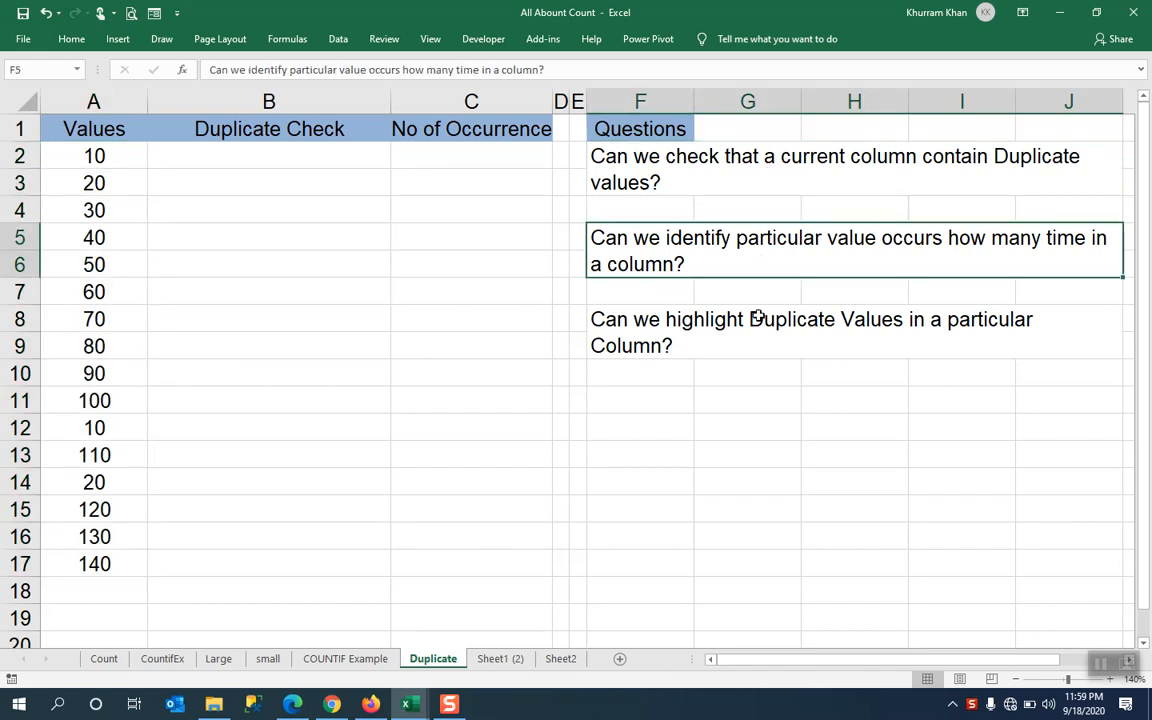
pyautogui.click(757, 337)
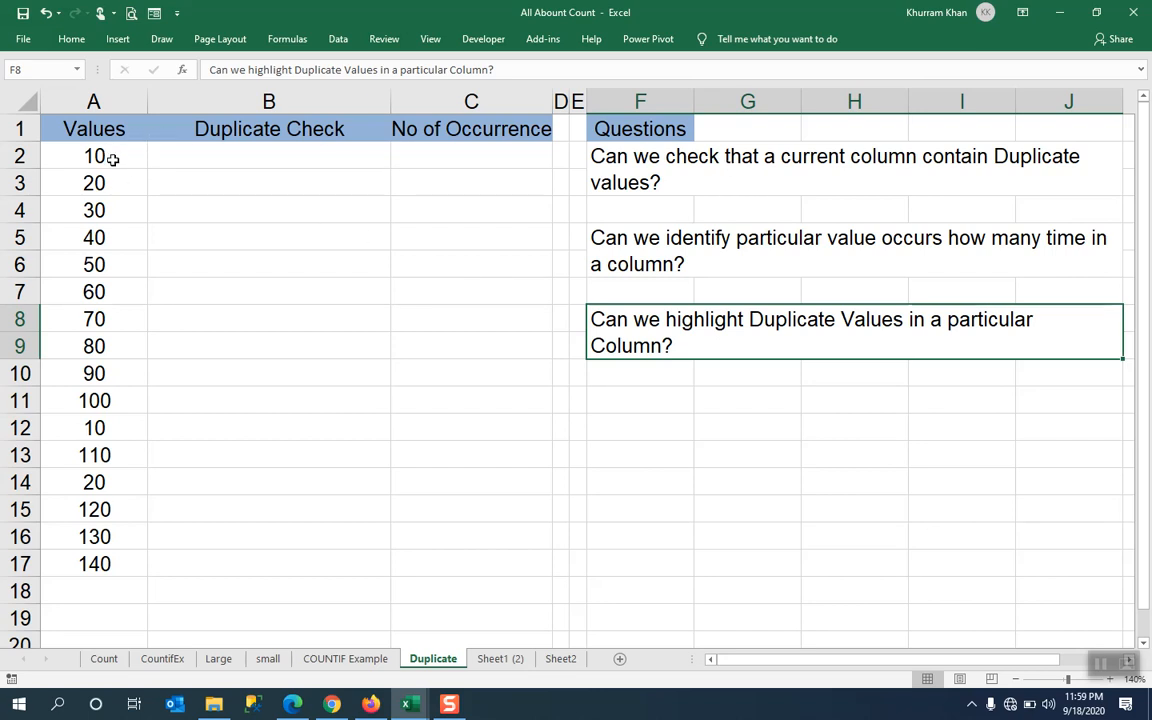
# Enter =COUNTIF($A$2:$A$17,A2)>1 in B2 to test whether the first value is a duplicate
pyautogui.click(254, 156)
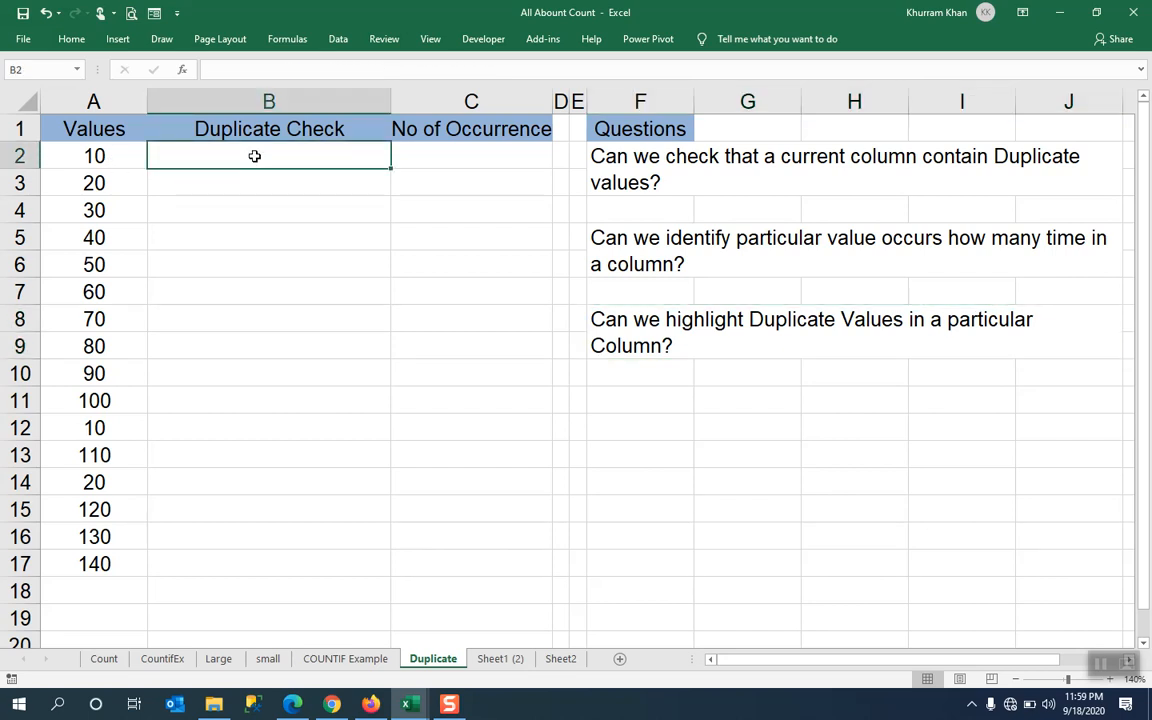
pyautogui.write('=count')
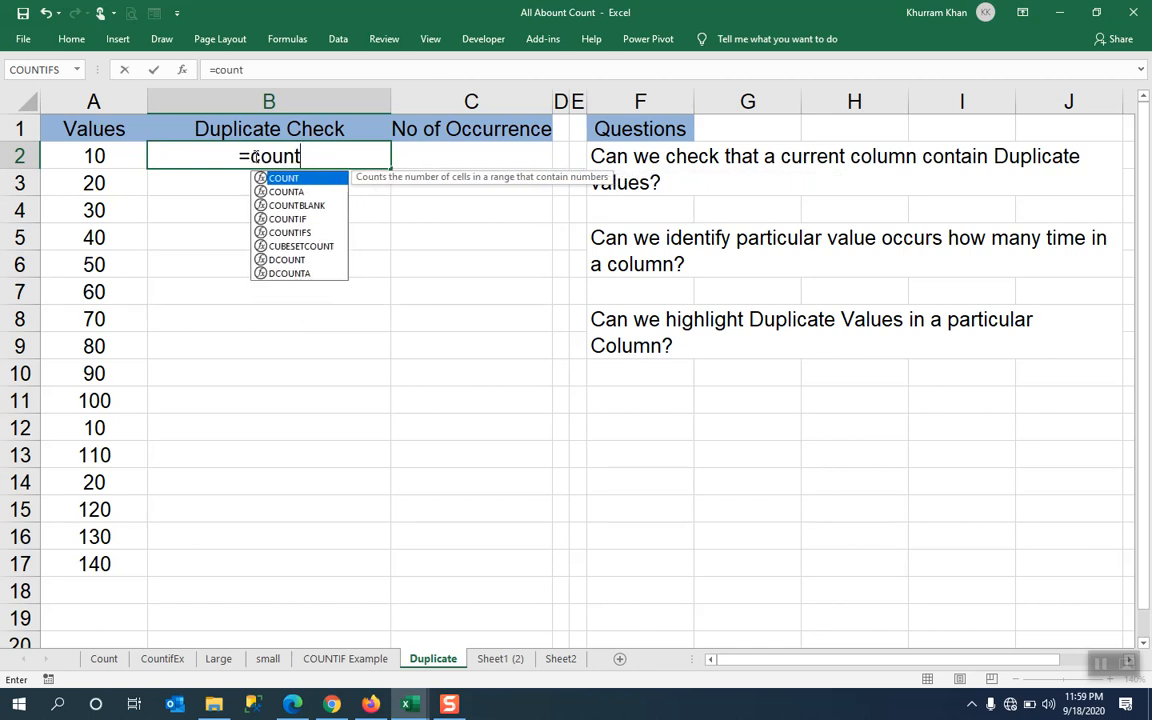
pyautogui.write('if')
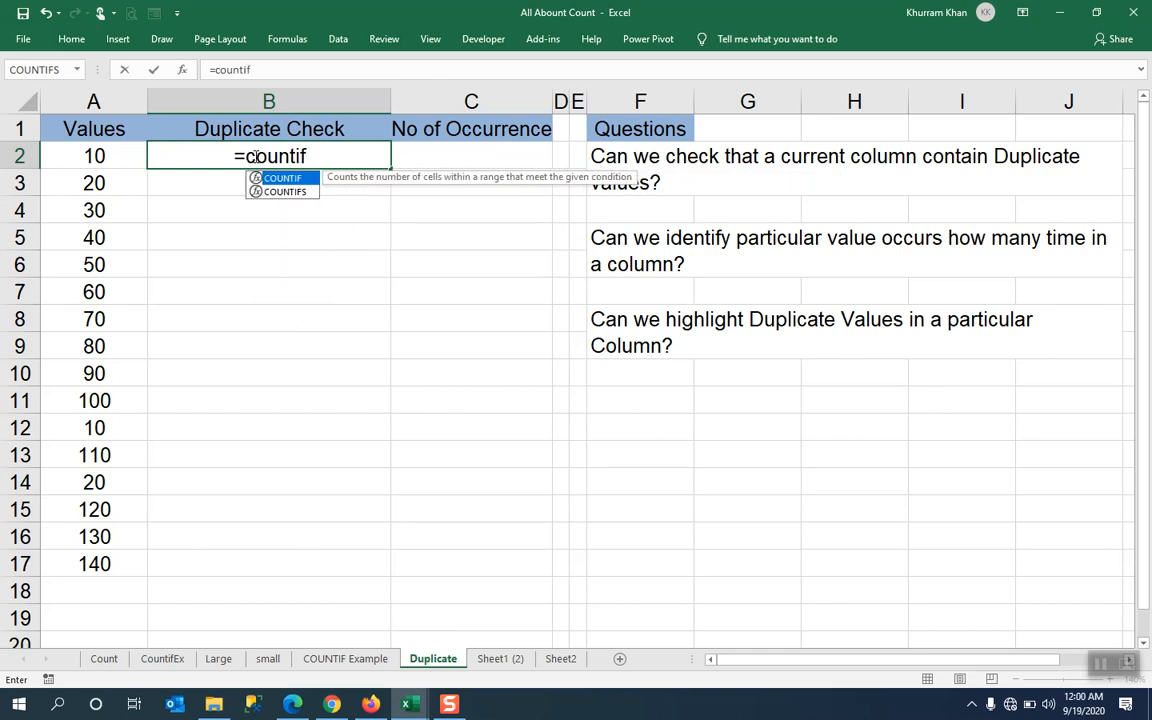
pyautogui.write('(')
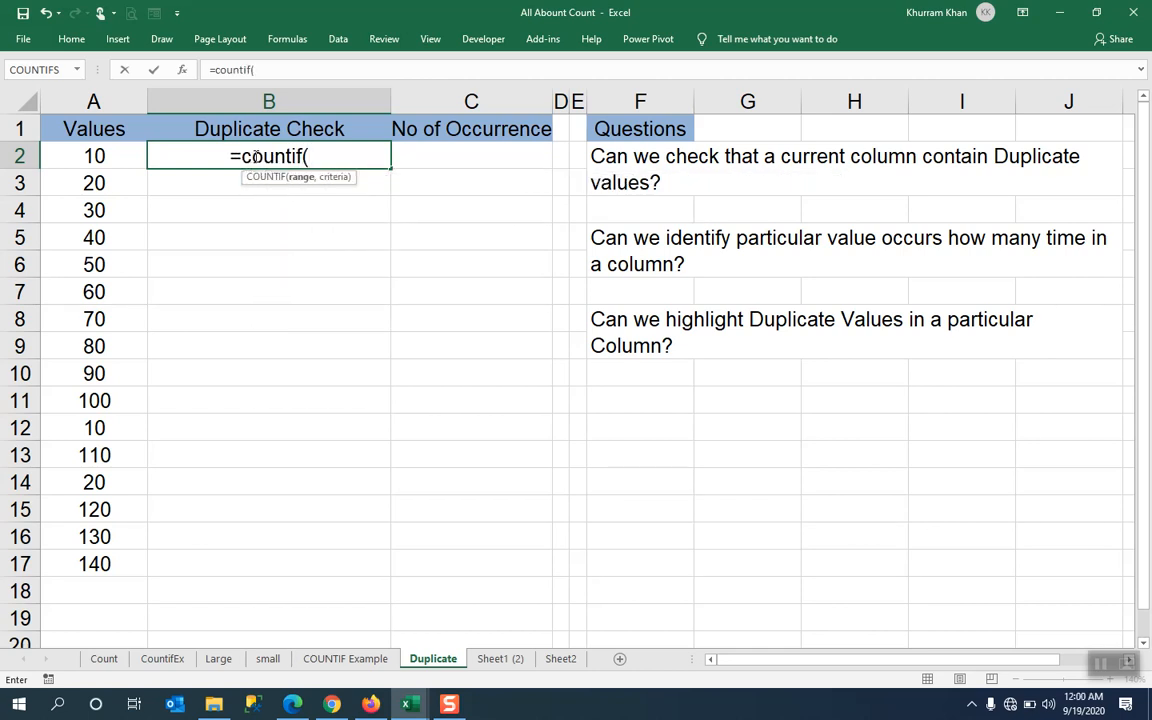
pyautogui.moveTo(114, 155); pyautogui.dragTo(79, 561)
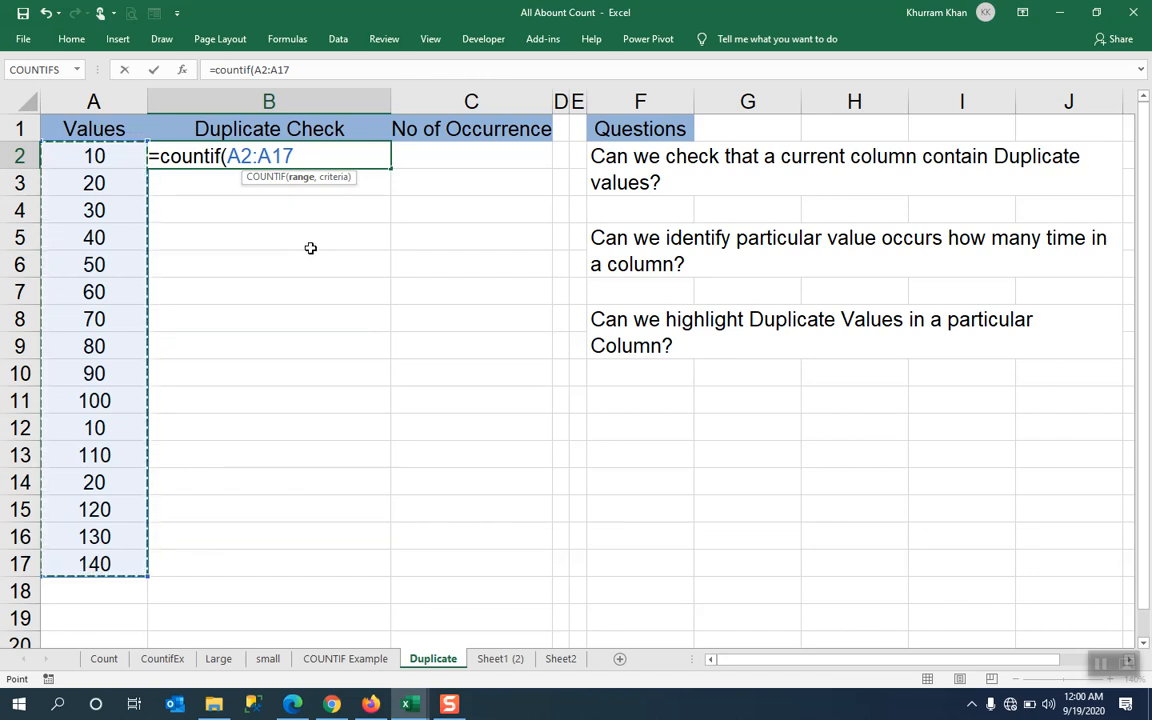
pyautogui.press('F4')
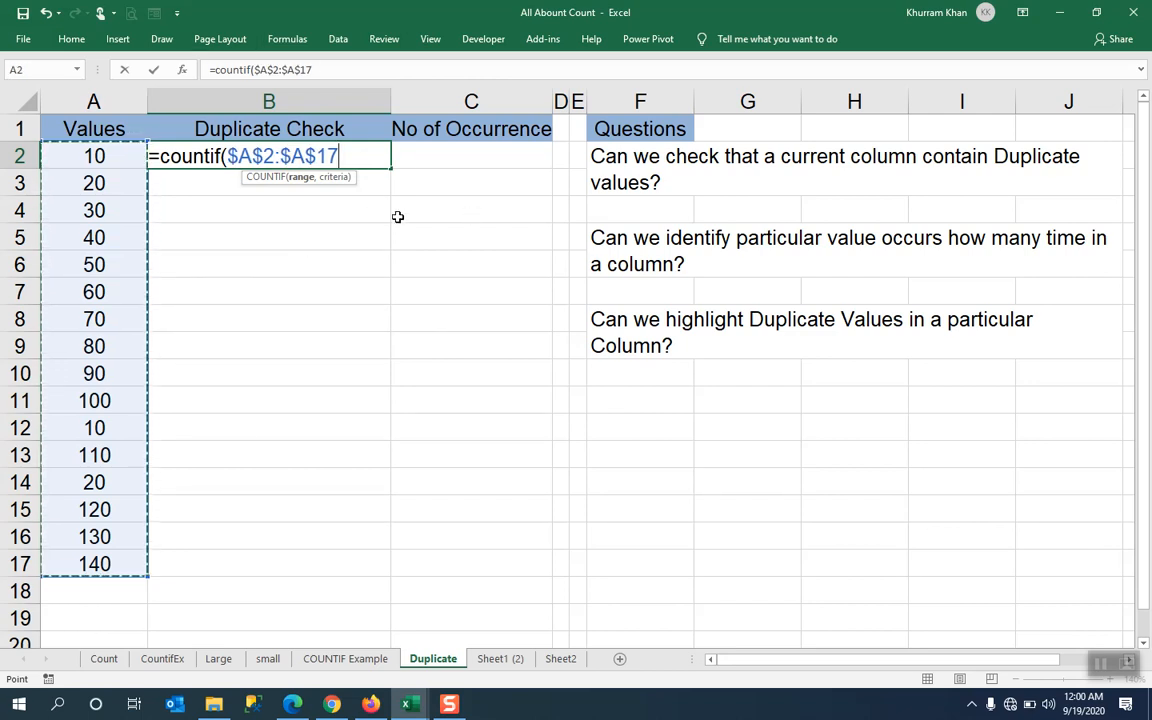
pyautogui.write(',')
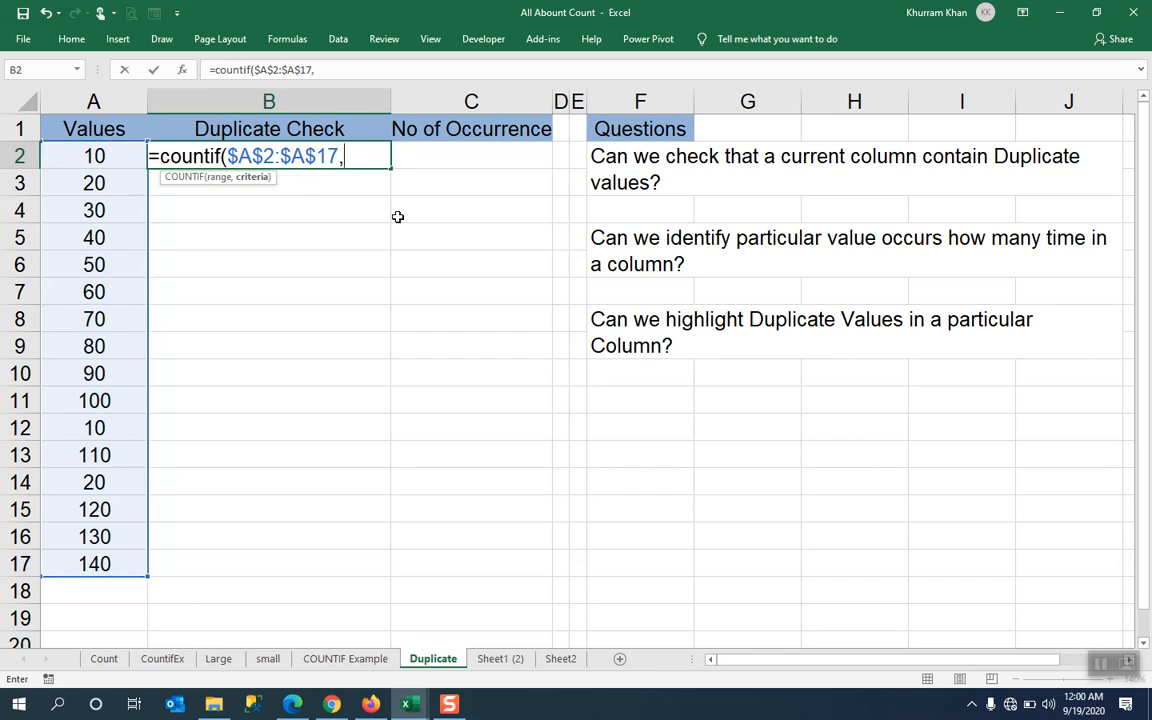
pyautogui.click(94, 156)
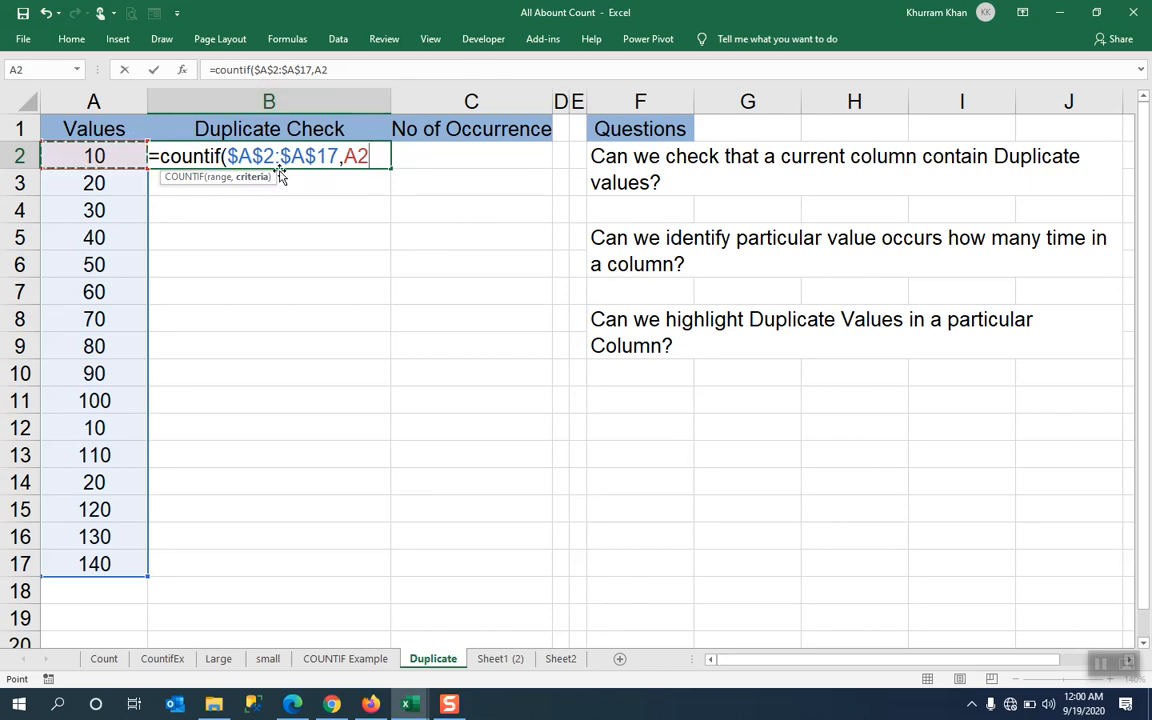
pyautogui.write(')')
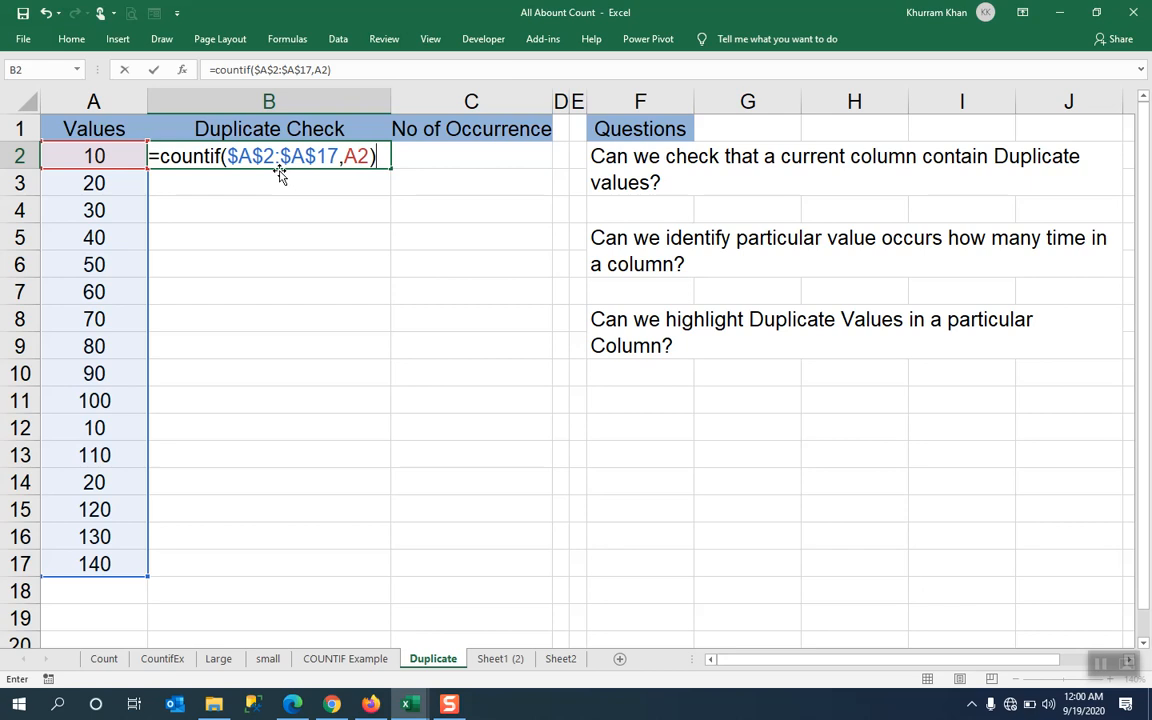
pyautogui.write('>1')
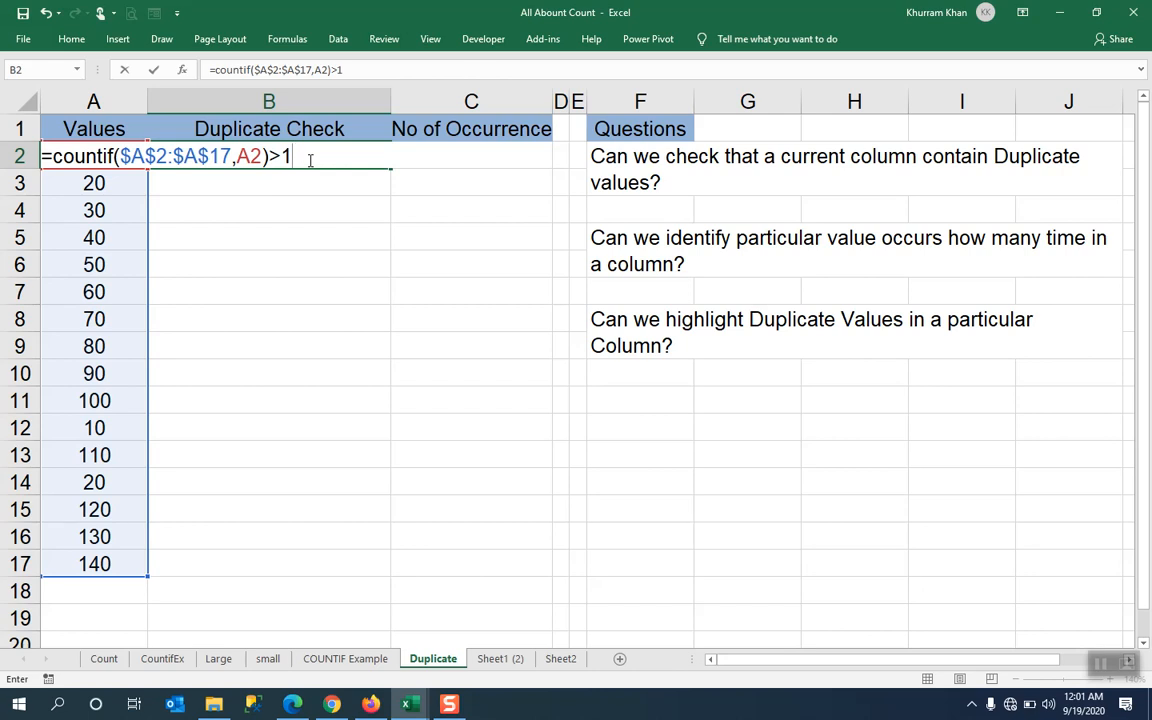
pyautogui.press('Return')
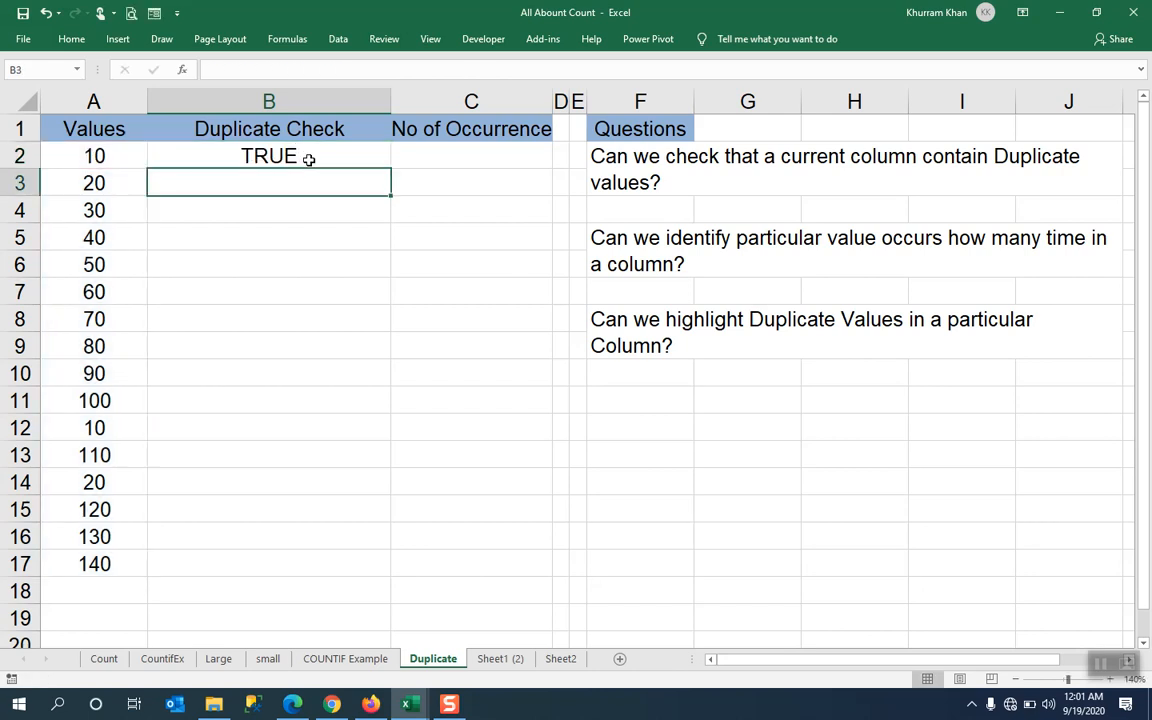
# Compare the two cells containing 10, fill the B2 duplicate check down to B17, and inspect the formula in B3
pyautogui.click(309, 160)
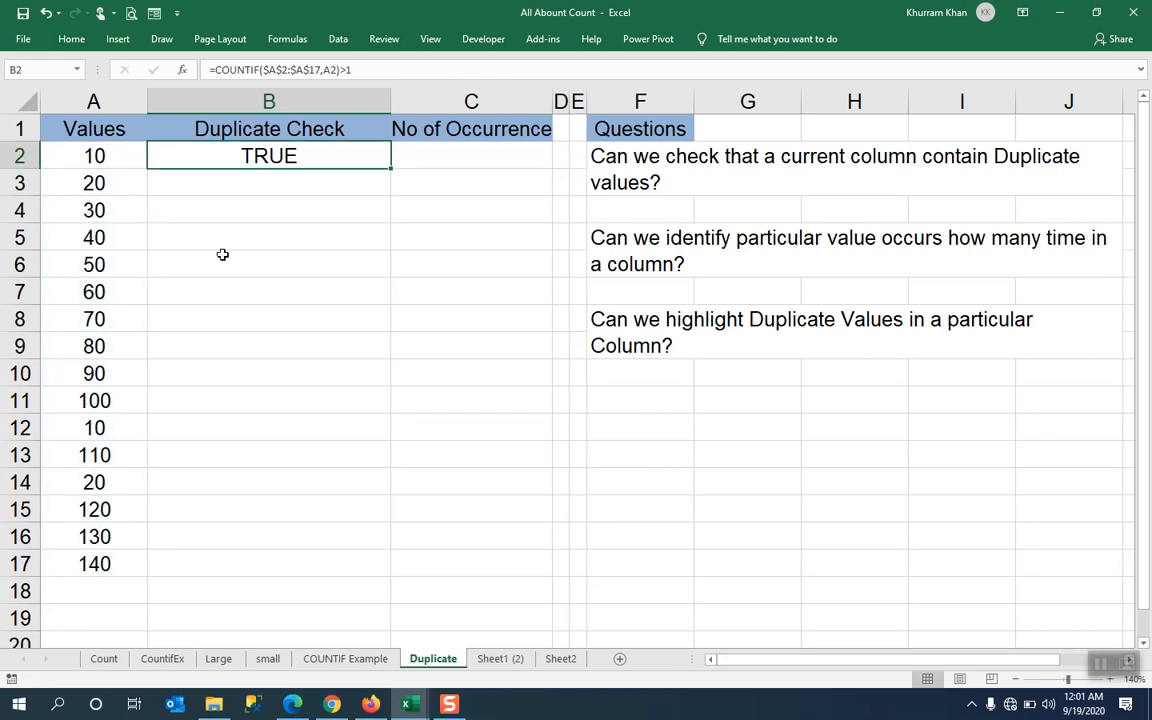
pyautogui.click(102, 157)
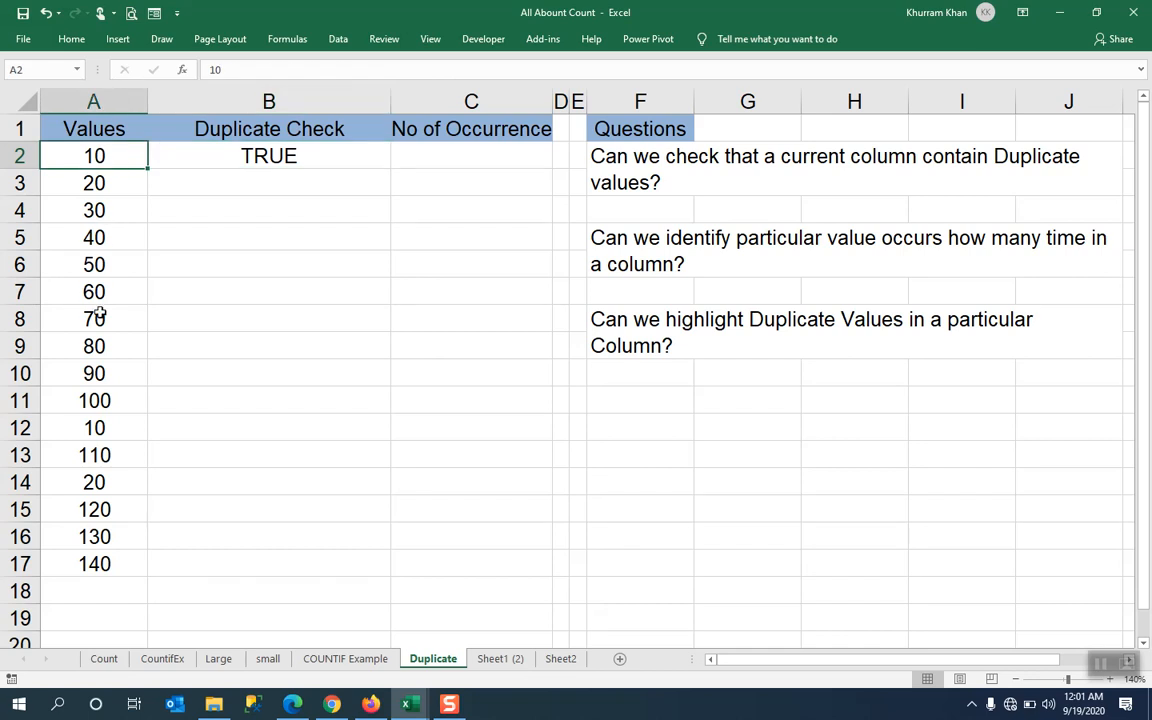
pyautogui.click(94, 428)
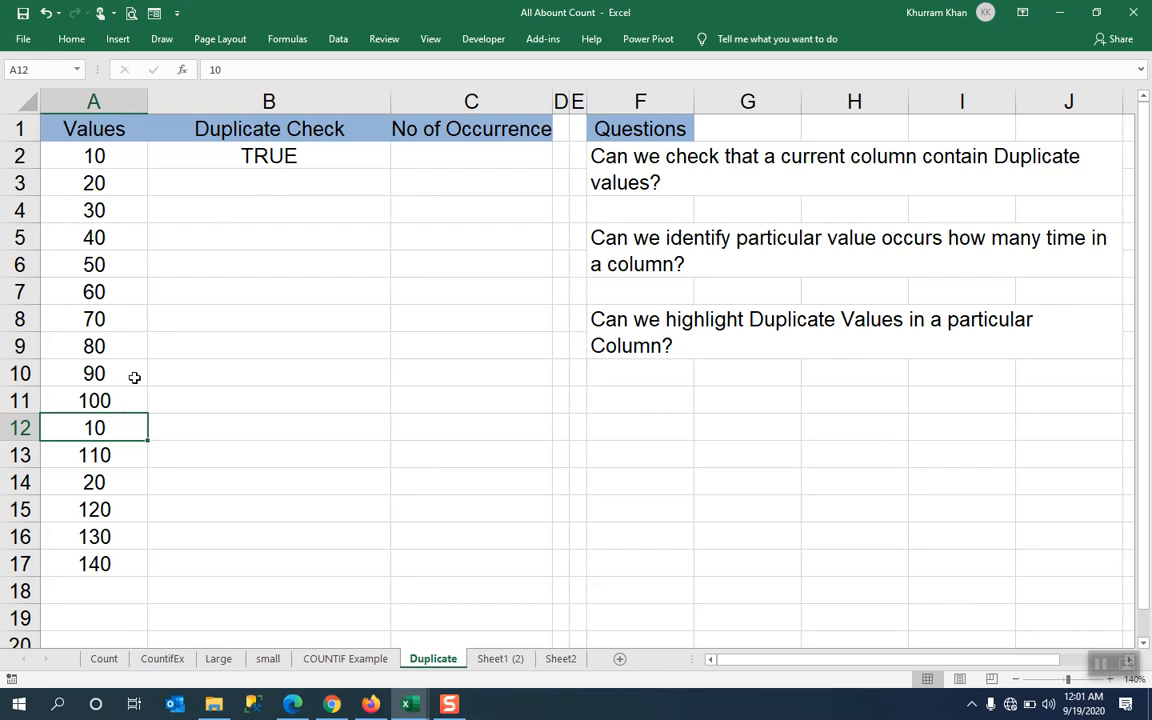
pyautogui.click(312, 156)
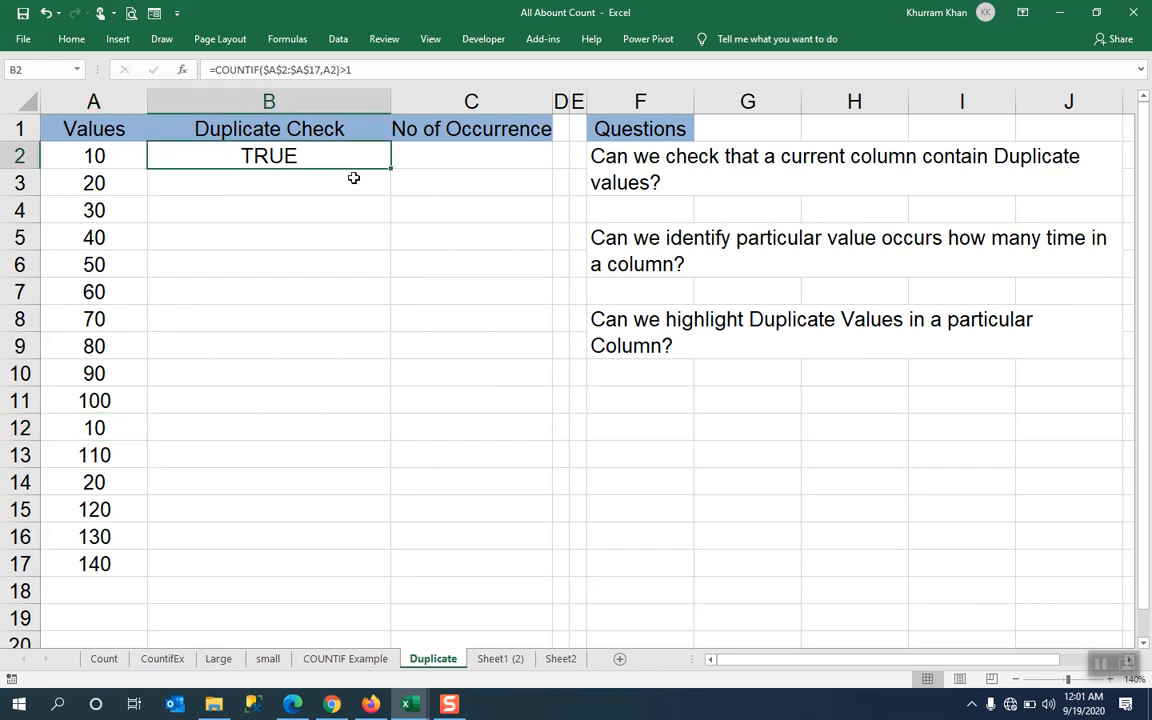
pyautogui.moveTo(394, 169); pyautogui.dragTo(386, 570)
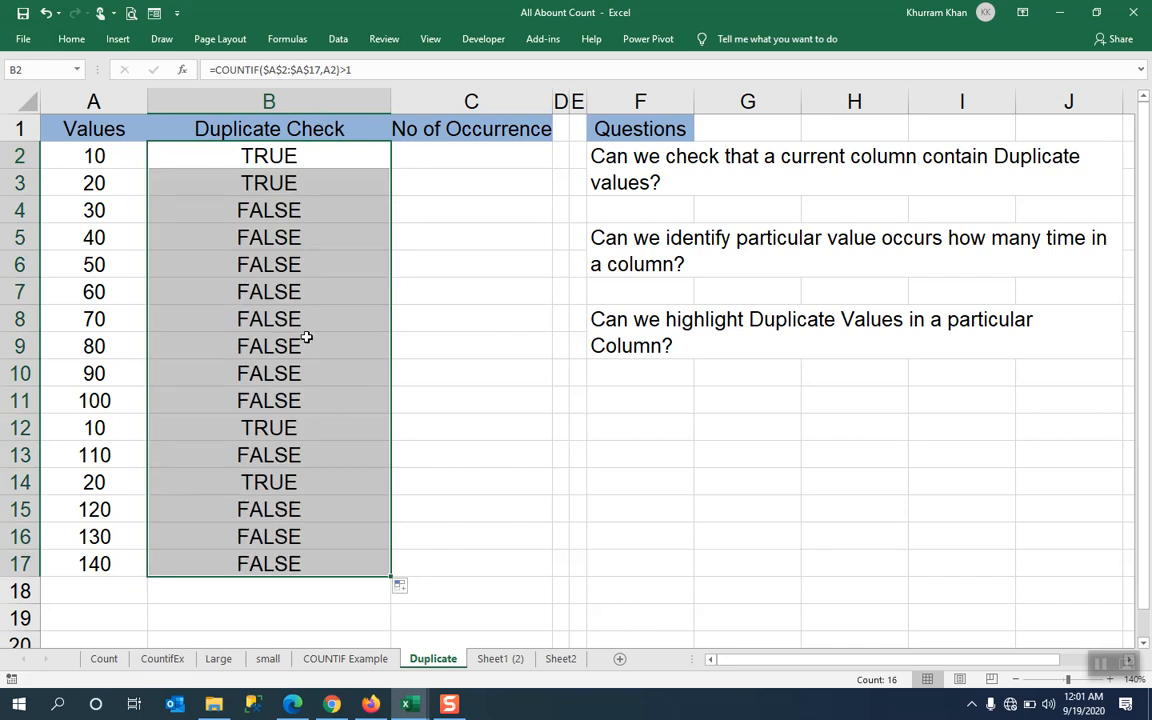
pyautogui.click(290, 183)
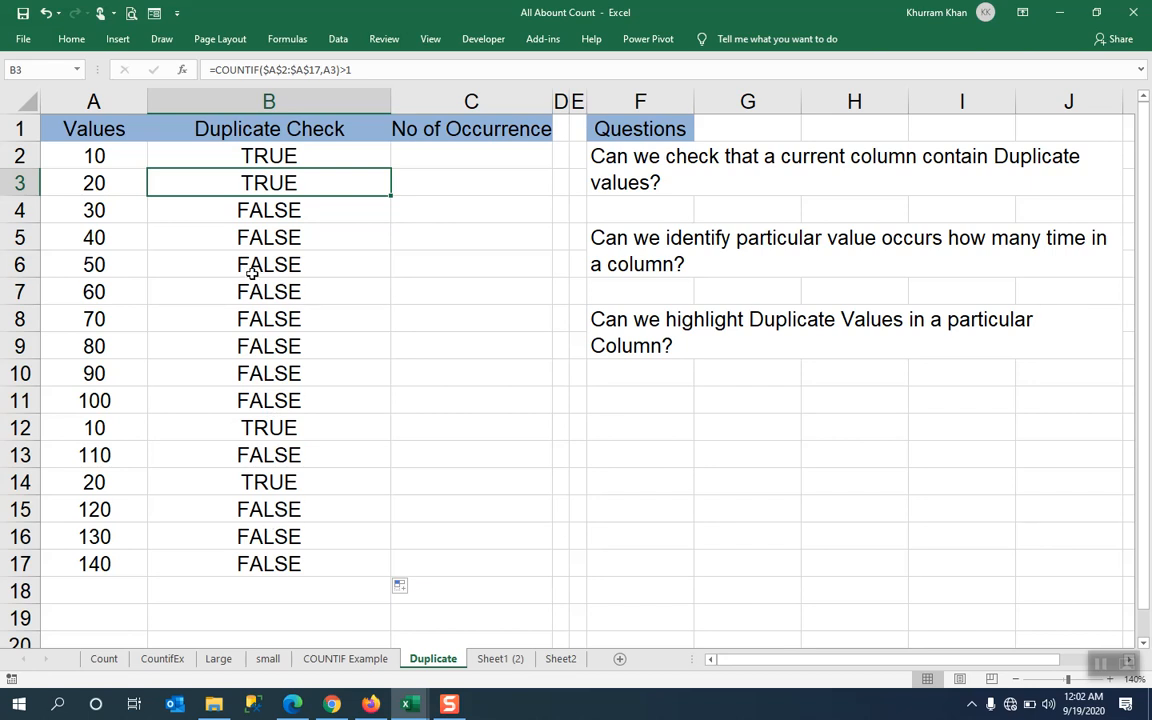
# Enter =COUNTIF($A$2:$A$17,A2) in C2 to count the occurrences of the first value
pyautogui.click(432, 155)
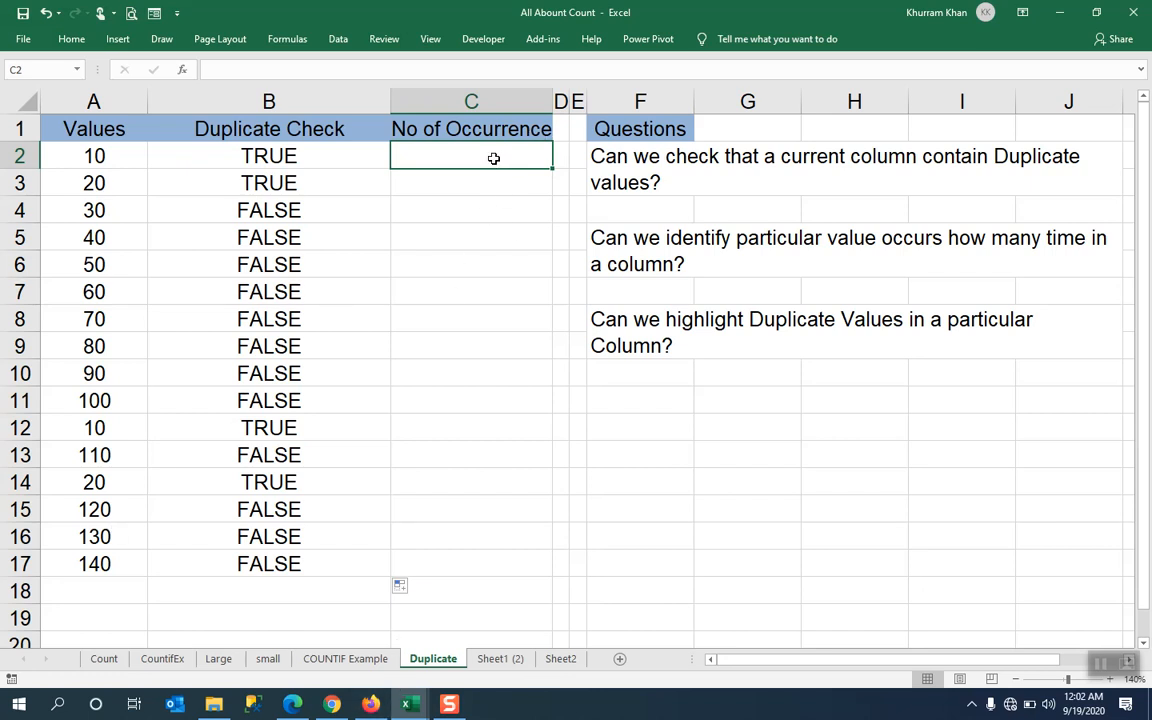
pyautogui.write('=')
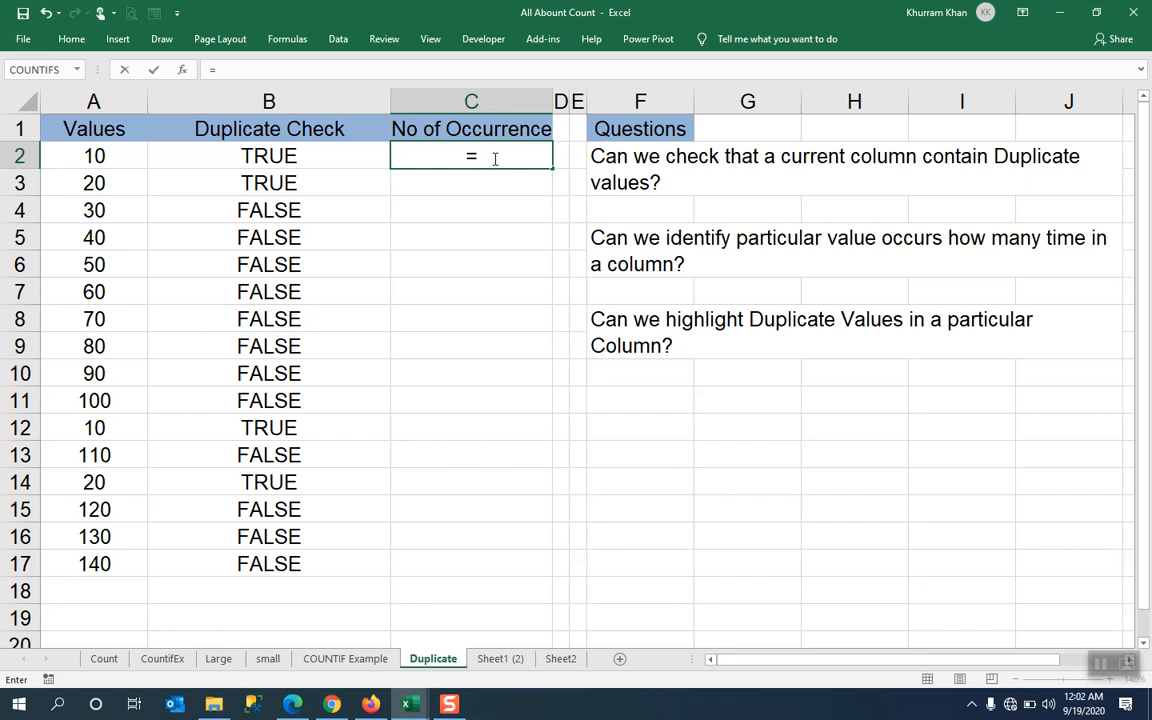
pyautogui.write('coun')
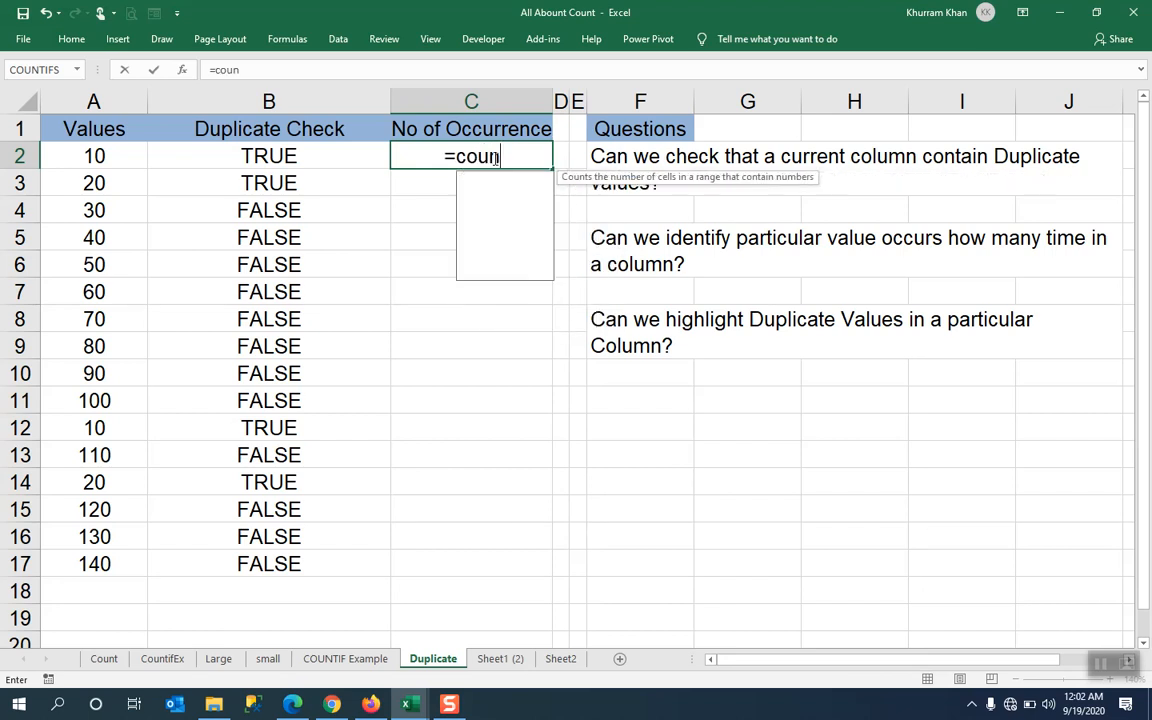
pyautogui.write('ti')
pyautogui.write('f')
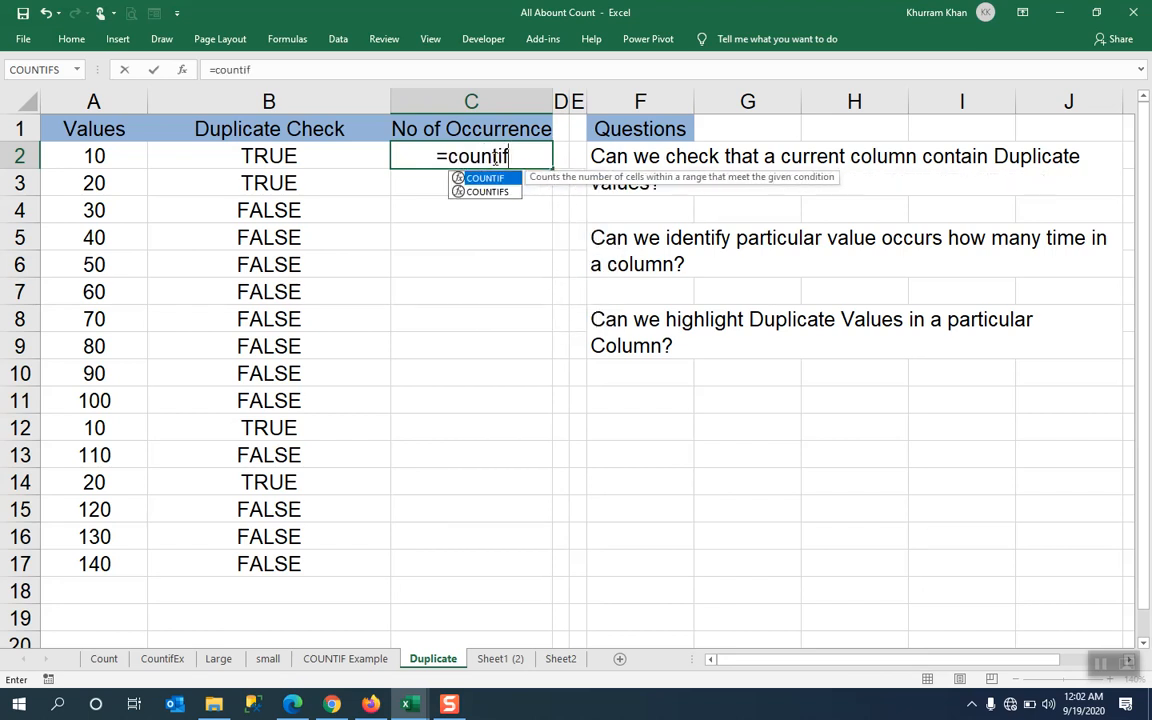
pyautogui.write('(')
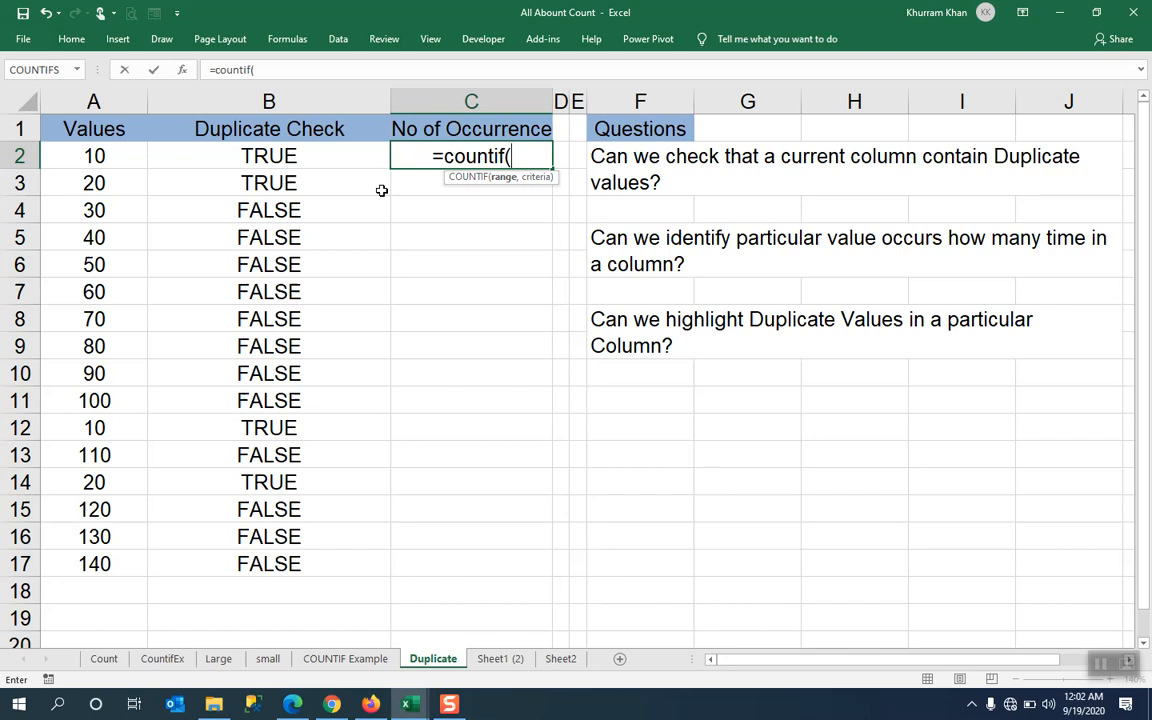
pyautogui.moveTo(76, 156); pyautogui.dragTo(118, 560)
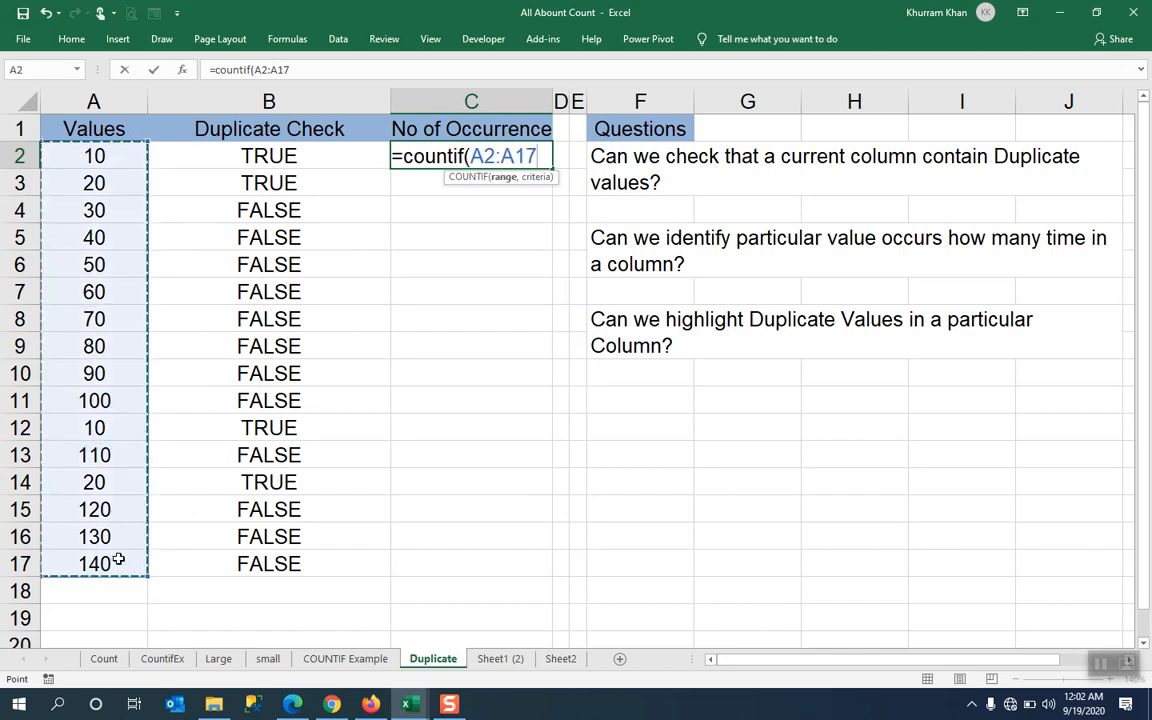
pyautogui.press('F4')
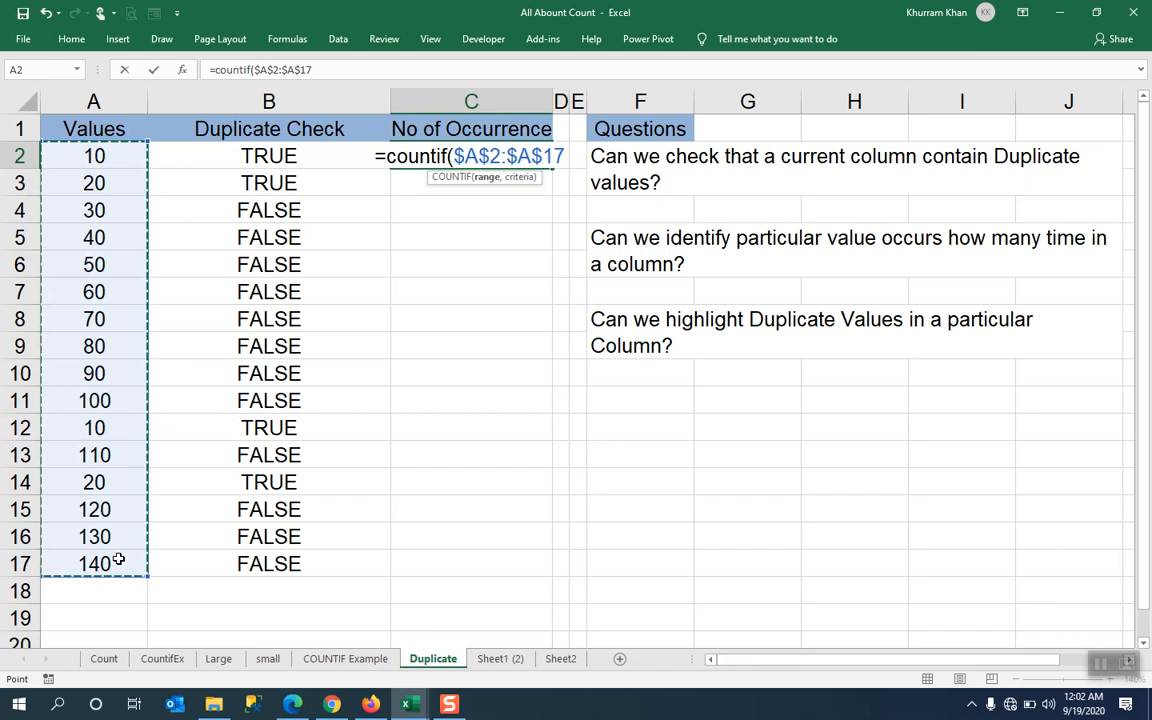
pyautogui.write(',')
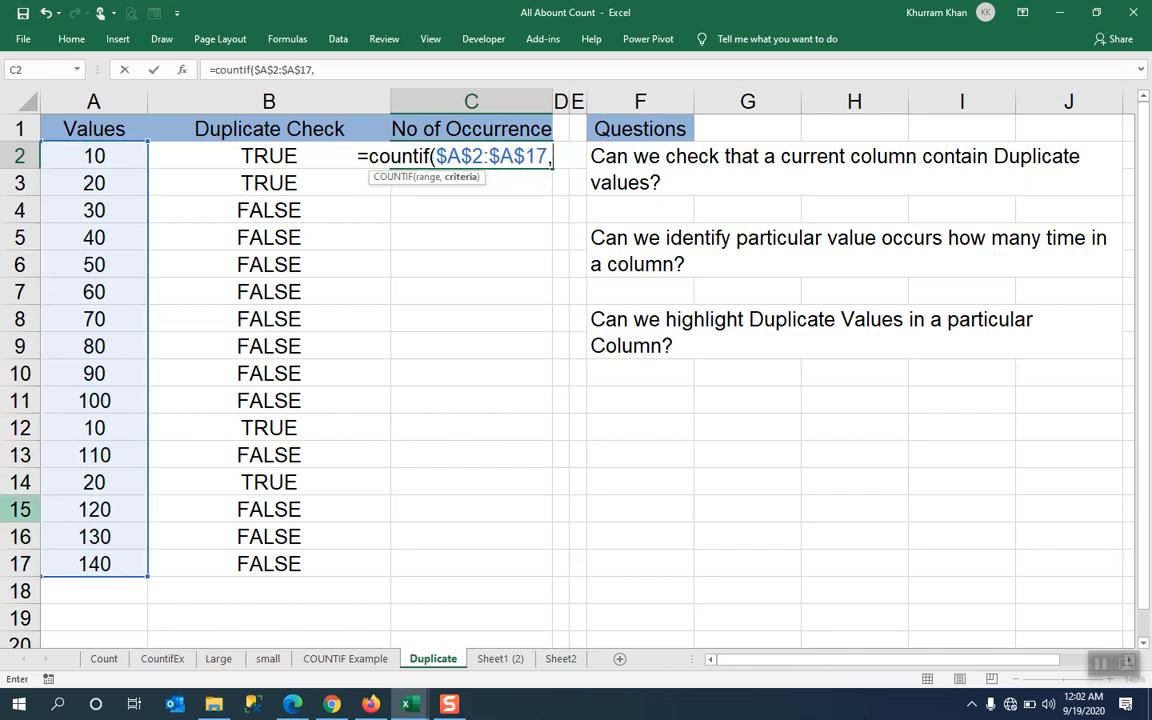
pyautogui.click(116, 153)
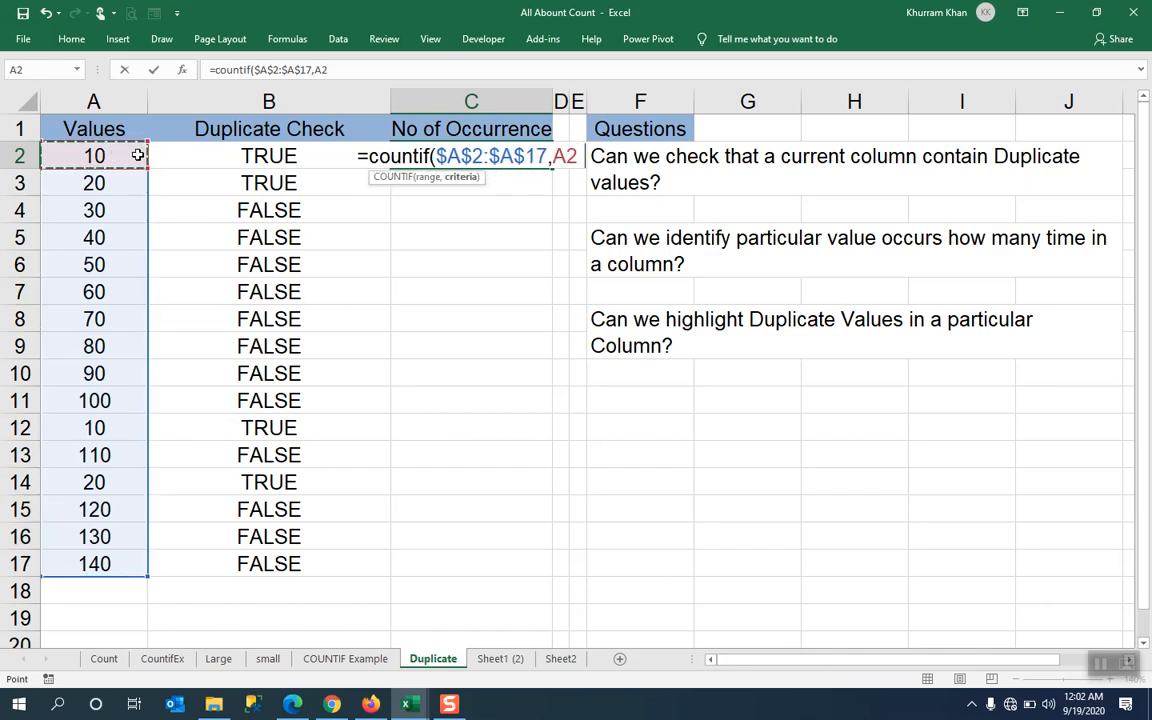
pyautogui.write(')')
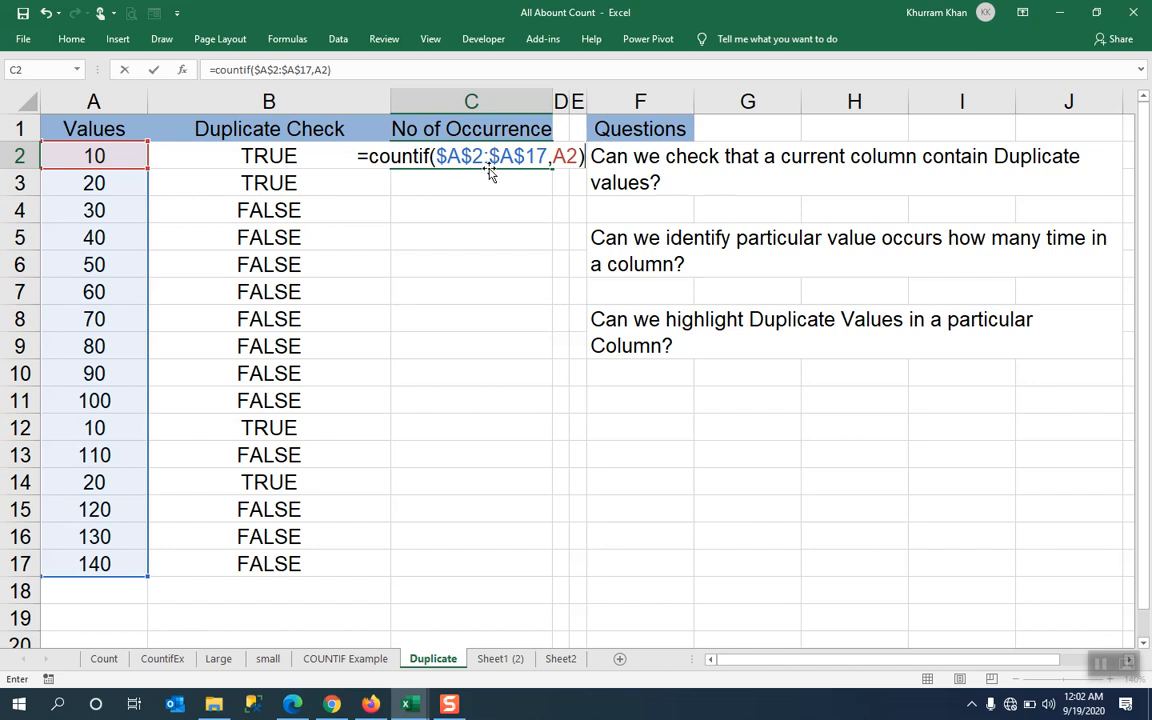
pyautogui.press('Return')
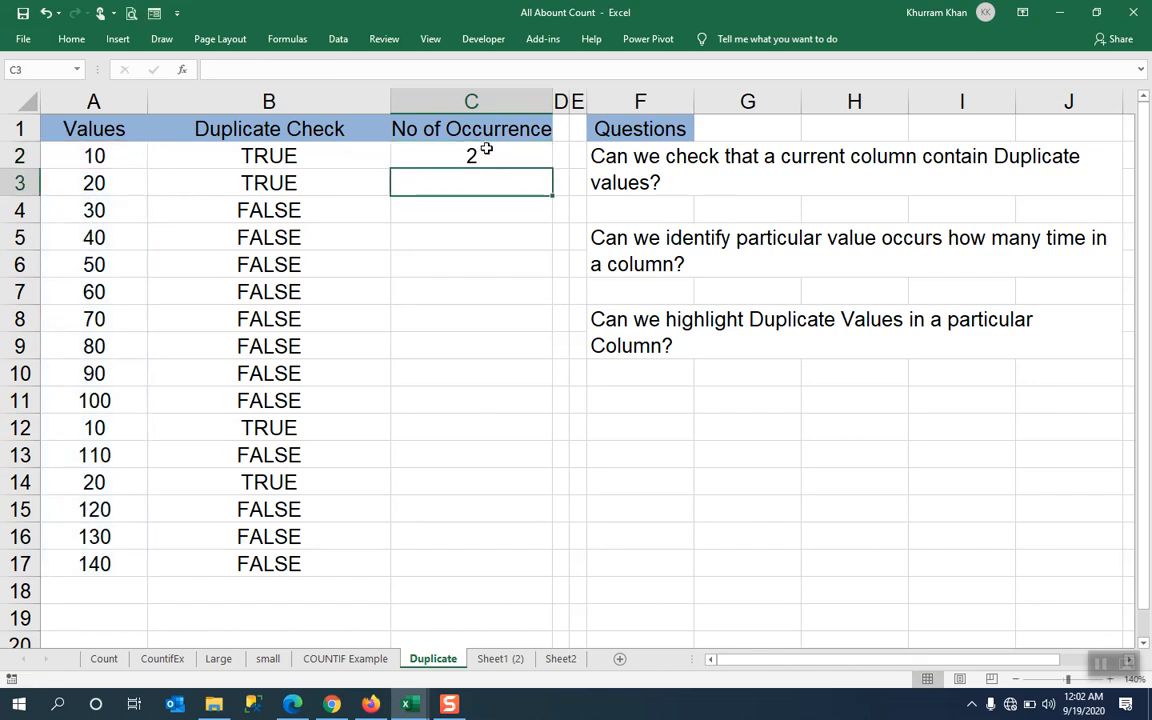
# Fill the C2 occurrence count down to C17 and change the value in A17 to 10
pyautogui.click(486, 149)
pyautogui.moveTo(553, 167); pyautogui.dragTo(521, 578)
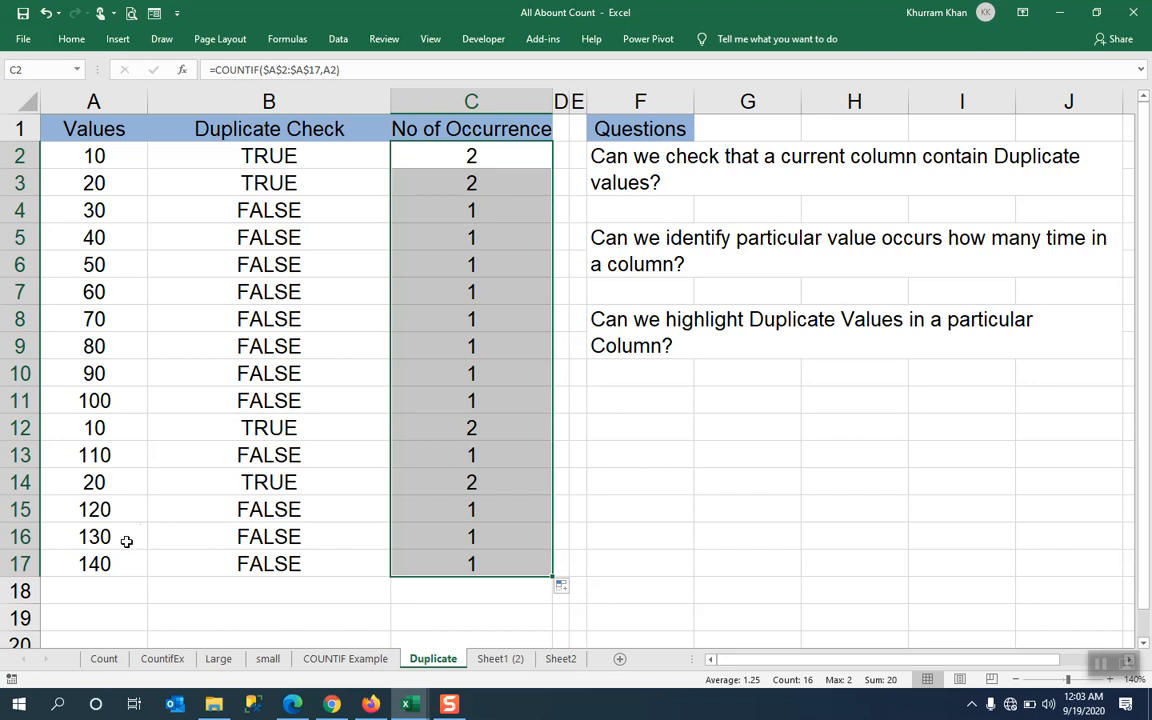
pyautogui.click(96, 566)
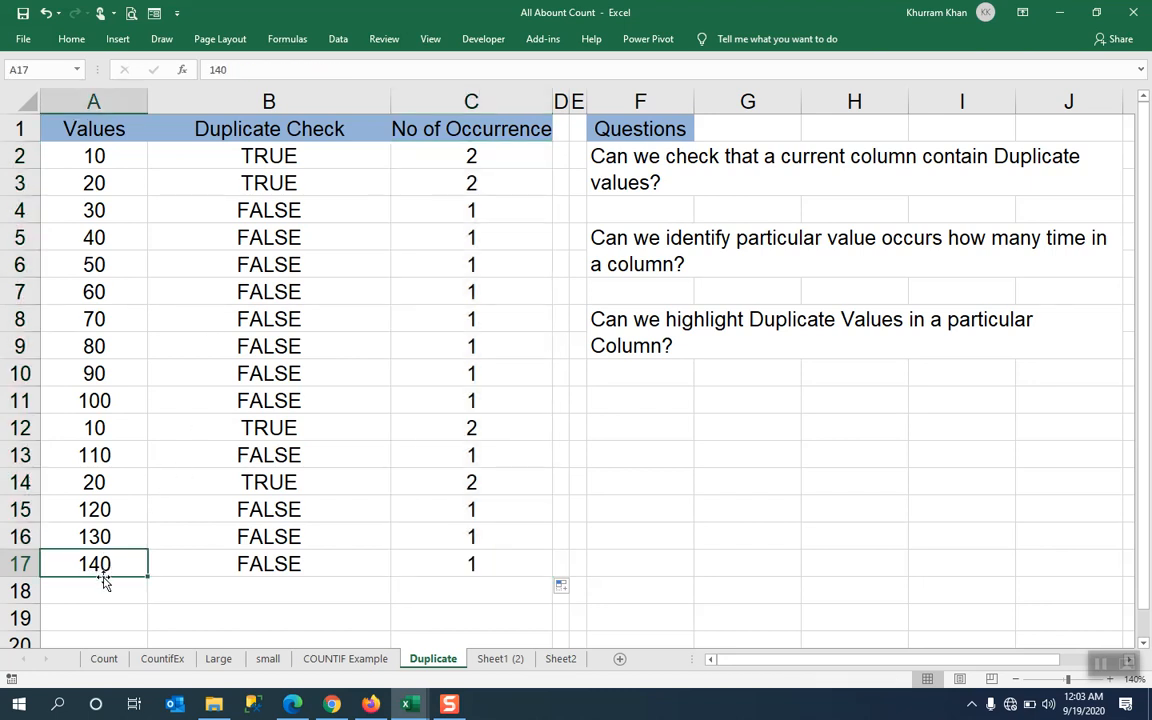
pyautogui.write('1')
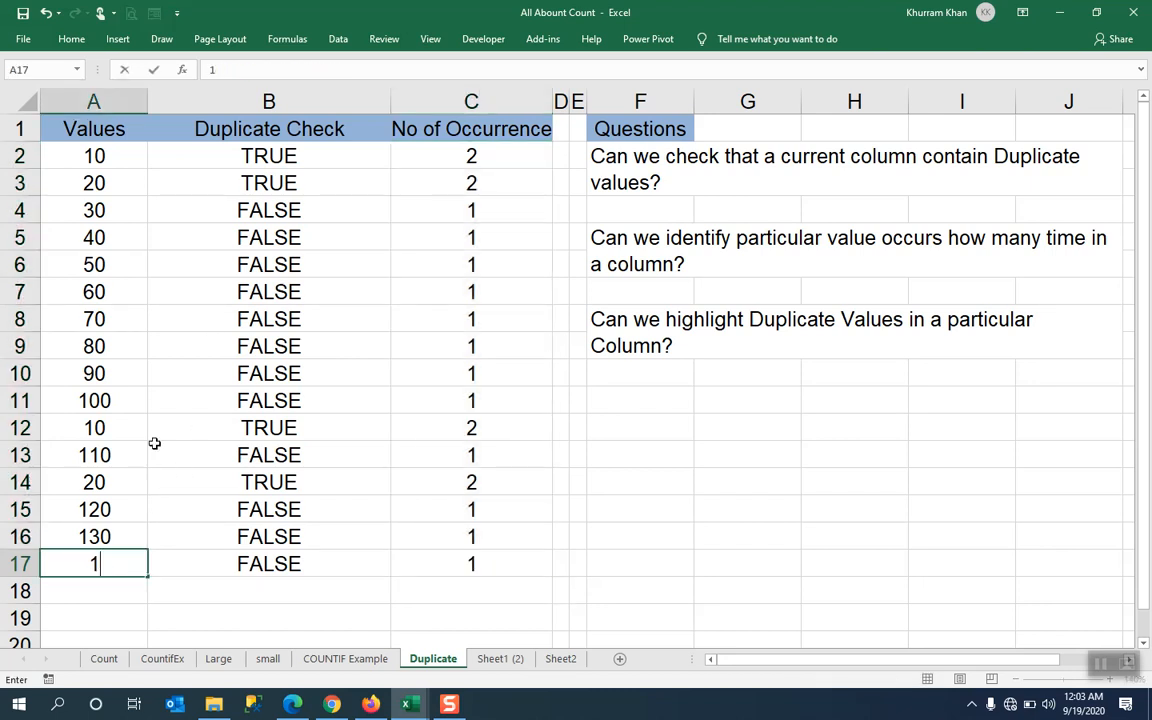
pyautogui.write('0')
pyautogui.press('Return')
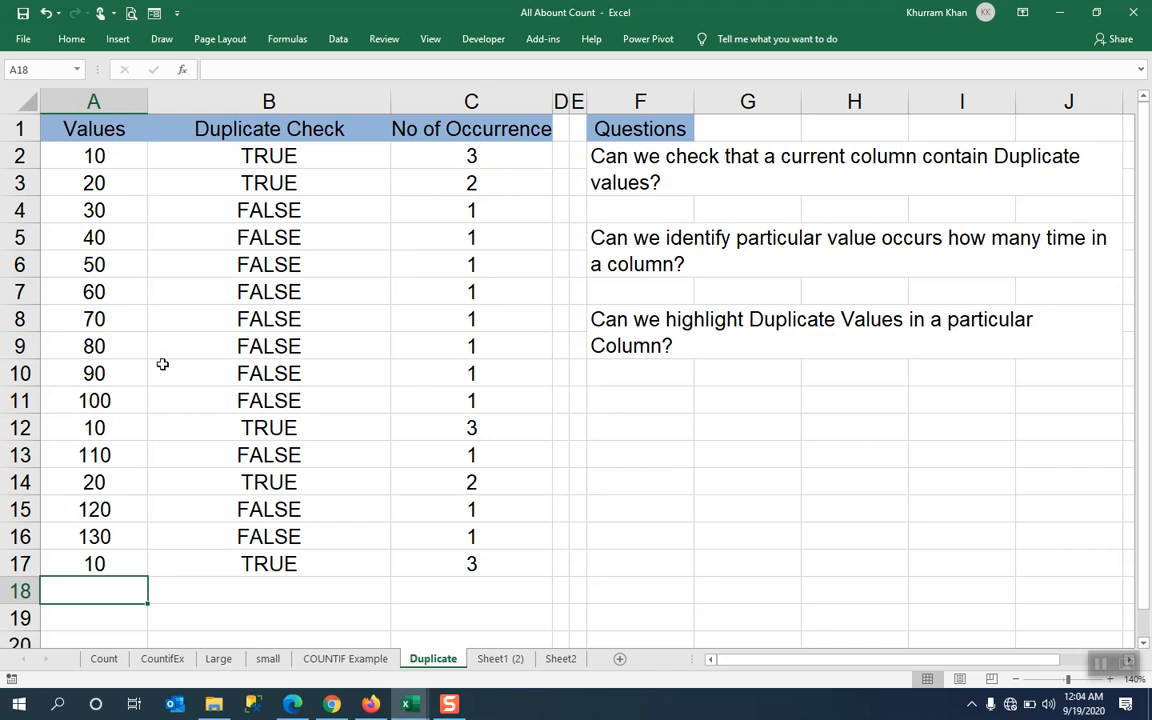
pyautogui.click(1099, 664)
pyautogui.click(694, 655)
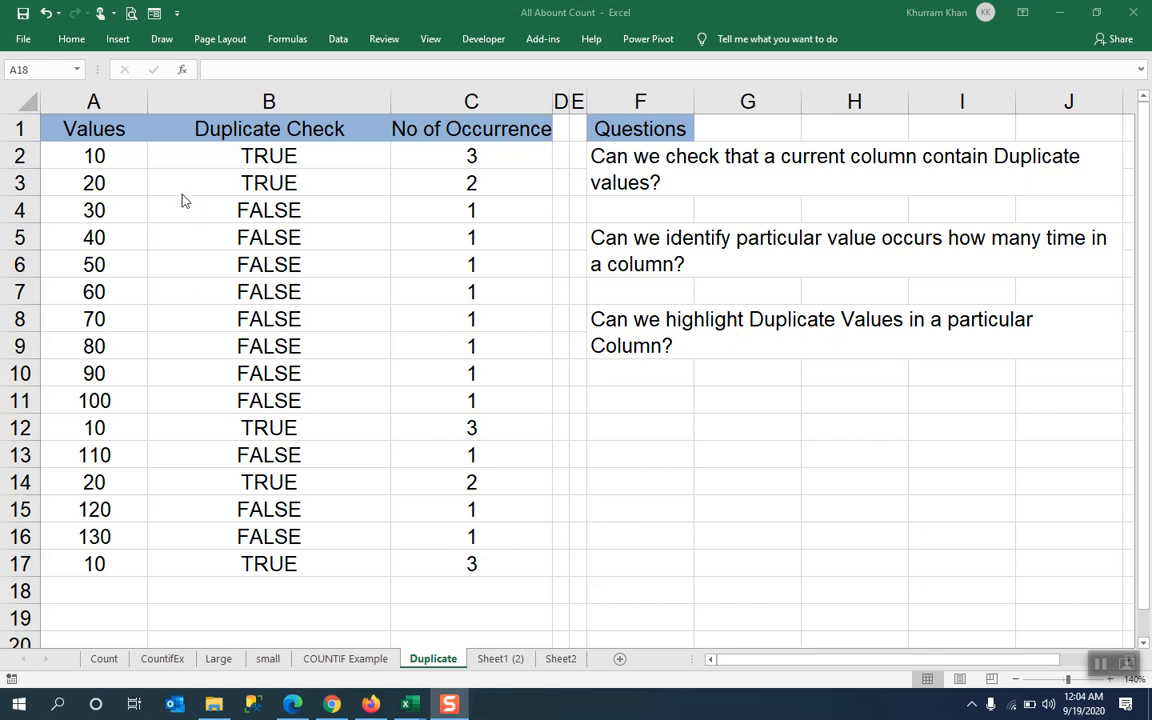
# Start a new conditional formatting rule for A2:A17 that uses a formula to determine which cells to format
pyautogui.click(117, 156)
pyautogui.moveTo(117, 156); pyautogui.dragTo(114, 568)
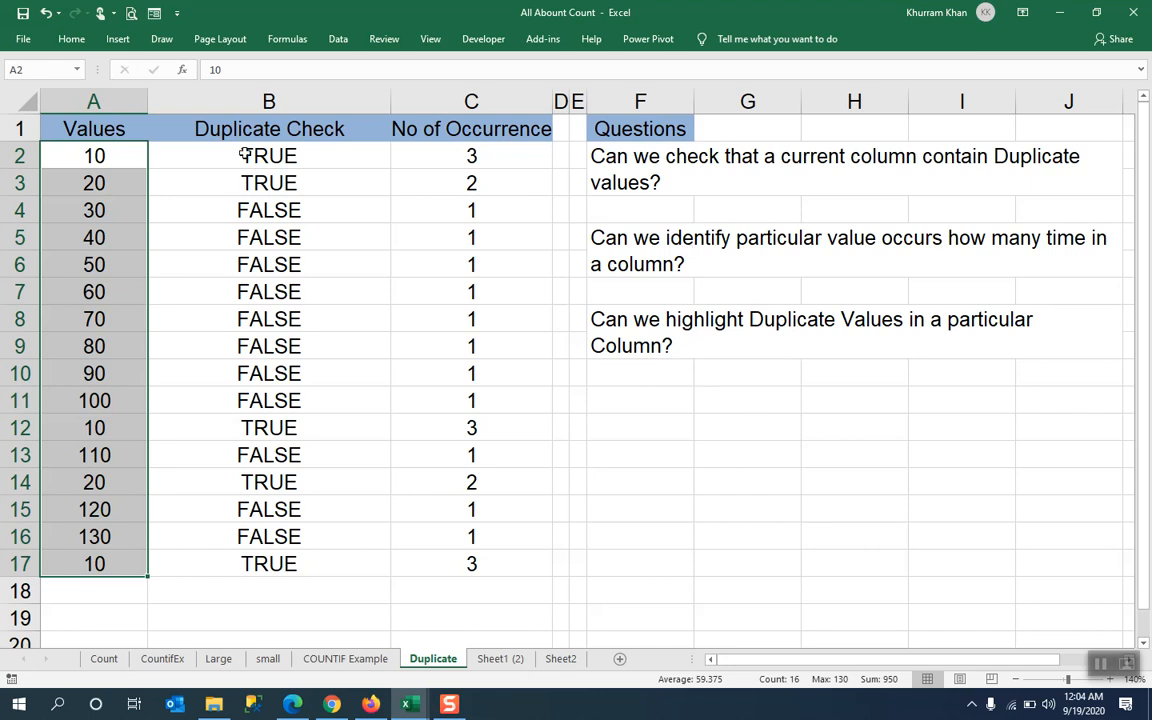
pyautogui.click(75, 46)
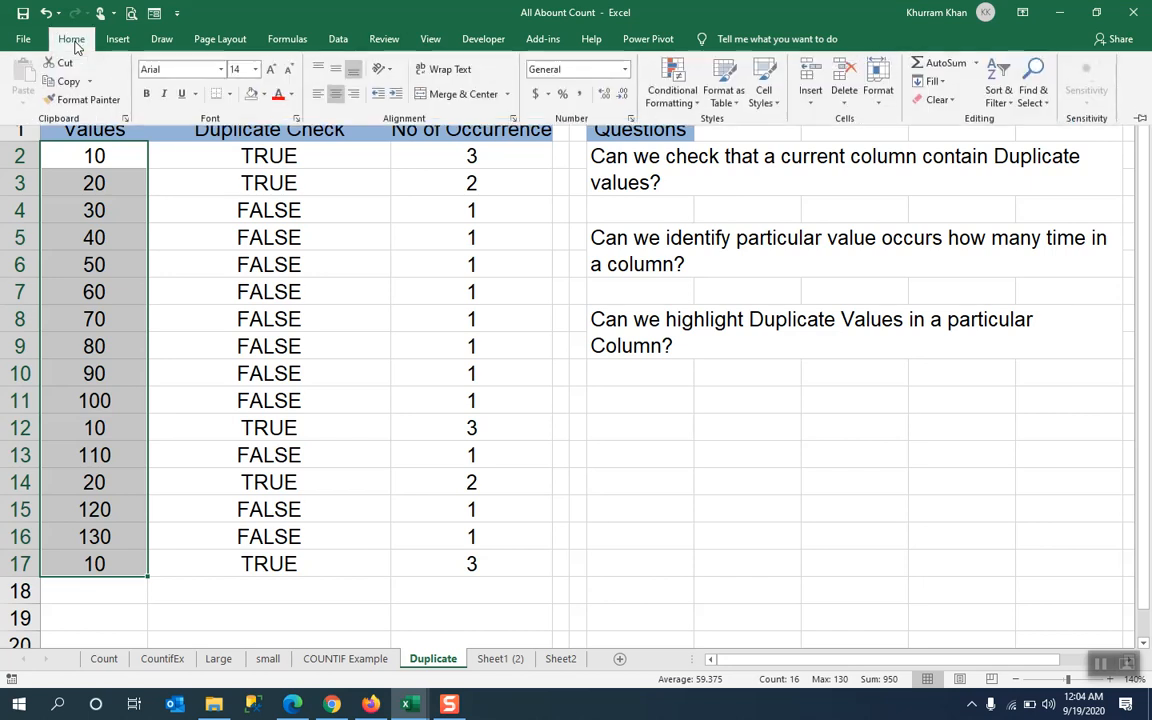
pyautogui.click(697, 106)
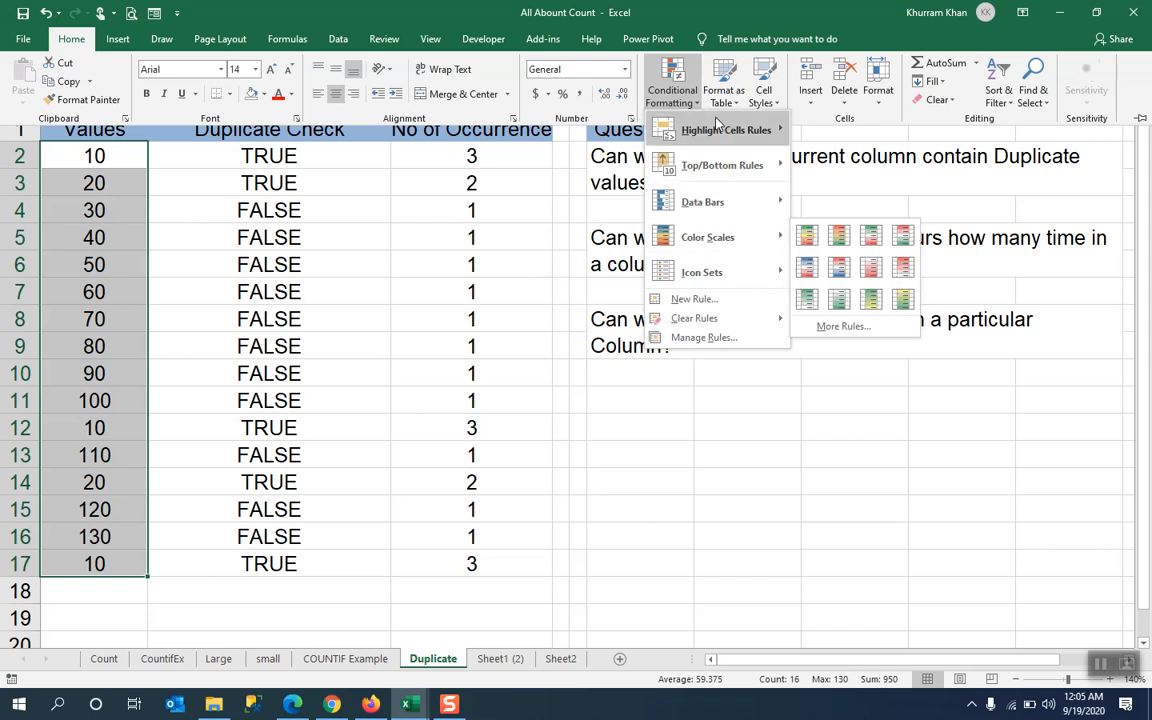
pyautogui.moveTo(682, 274)
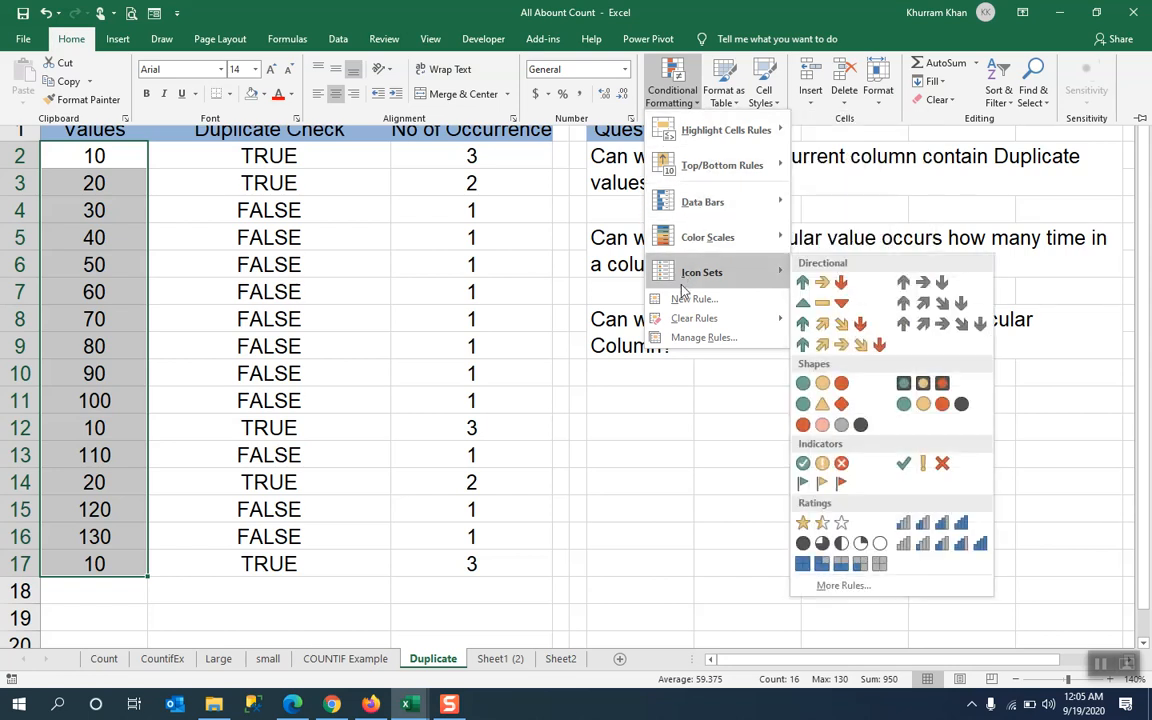
pyautogui.moveTo(697, 143)
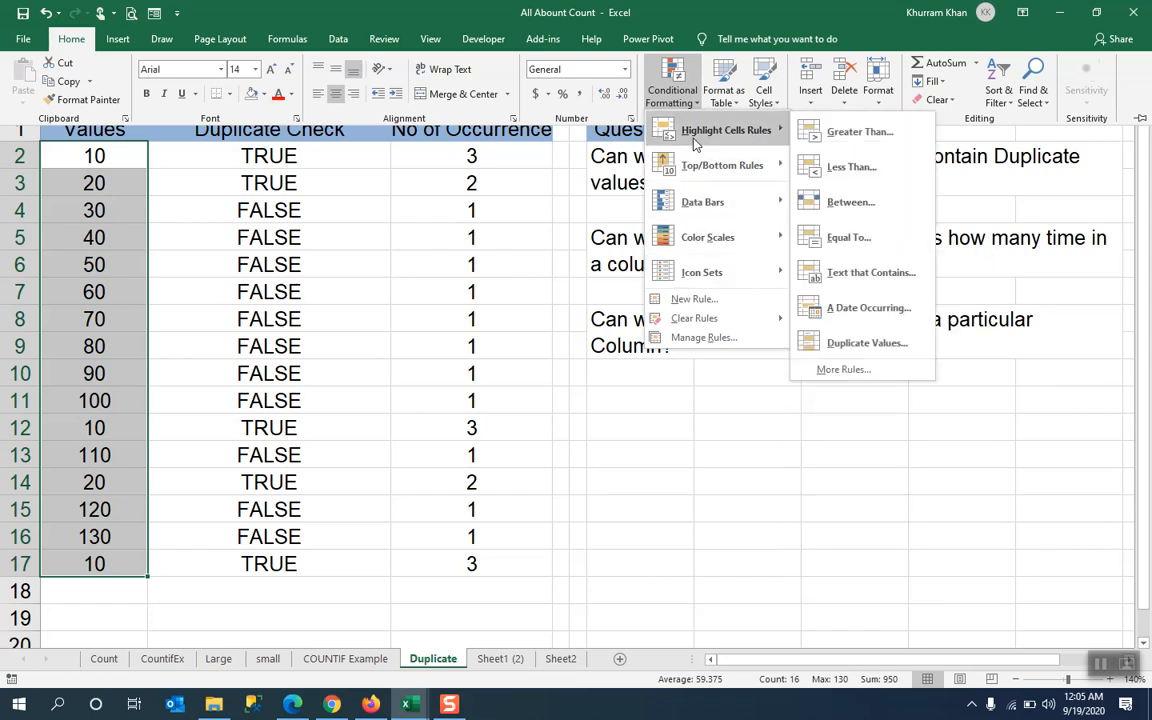
pyautogui.click(686, 302)
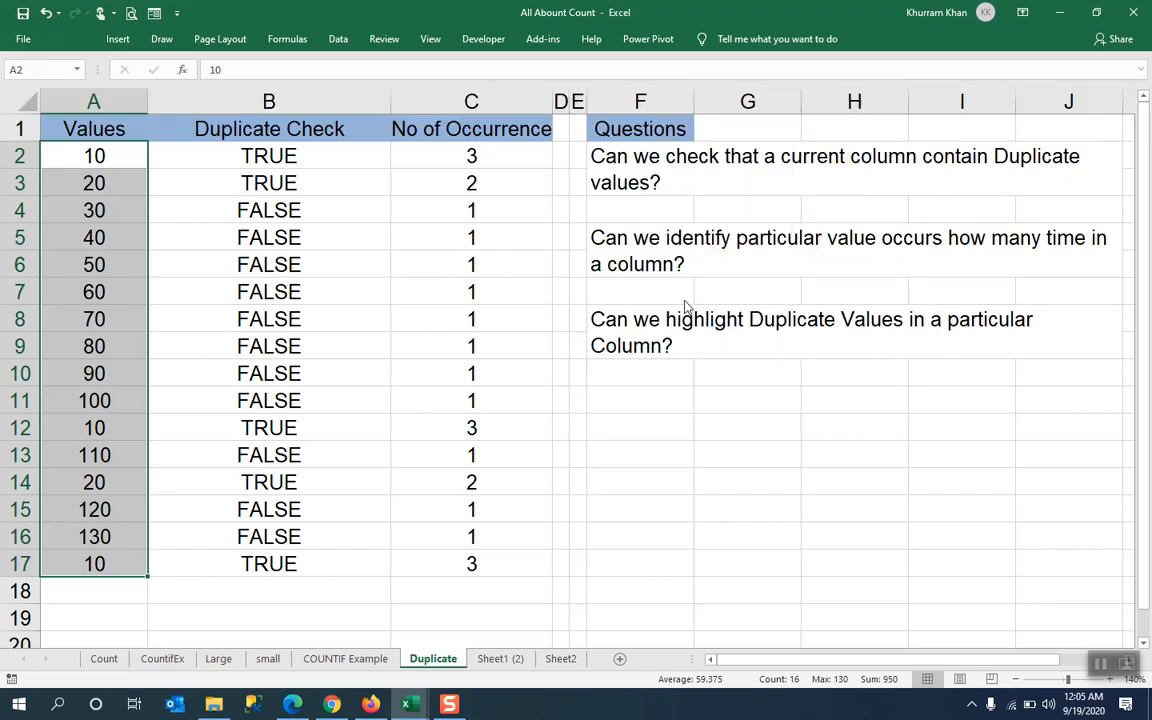
pyautogui.moveTo(773, 185); pyautogui.dragTo(734, 167)
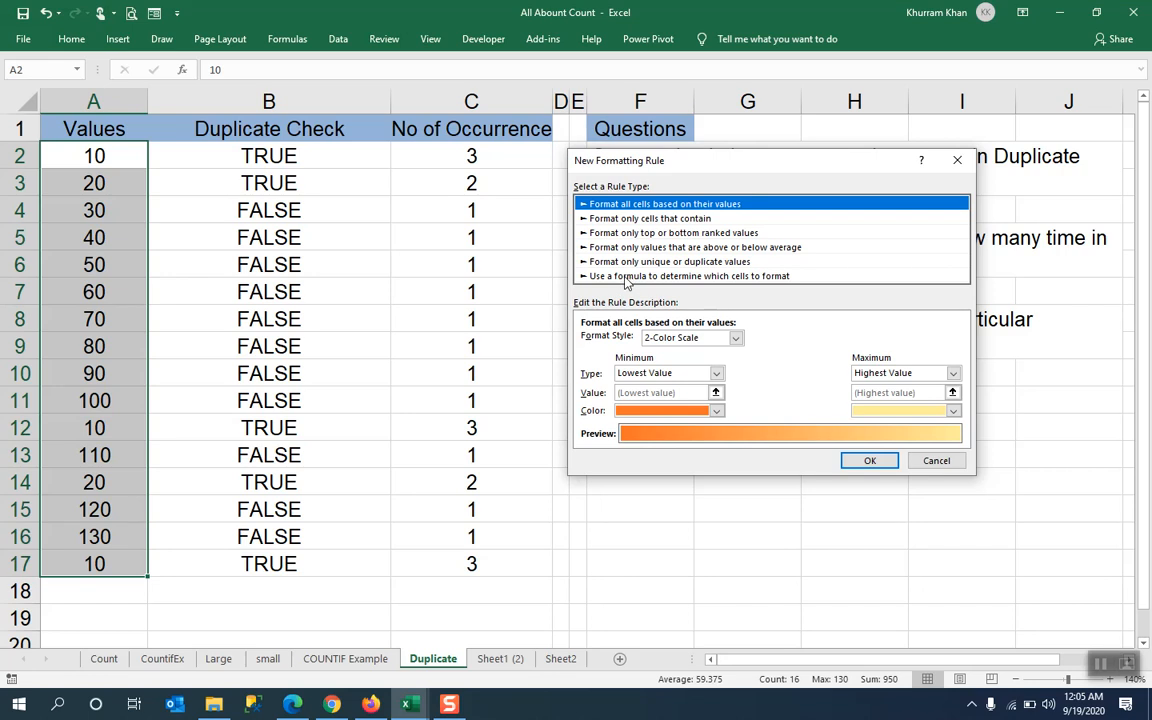
pyautogui.click(750, 276)
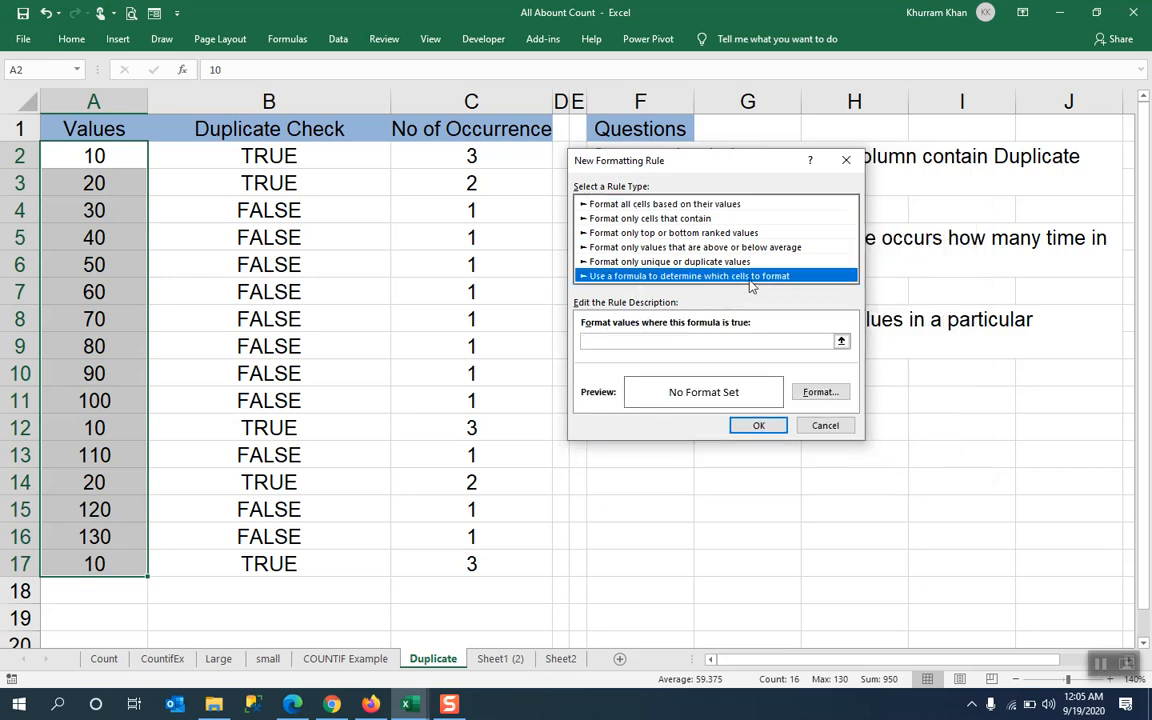
# Enter =countif($A$2:$A$17,A2)>1 as the formula of the new formatting rule
pyautogui.click(613, 341)
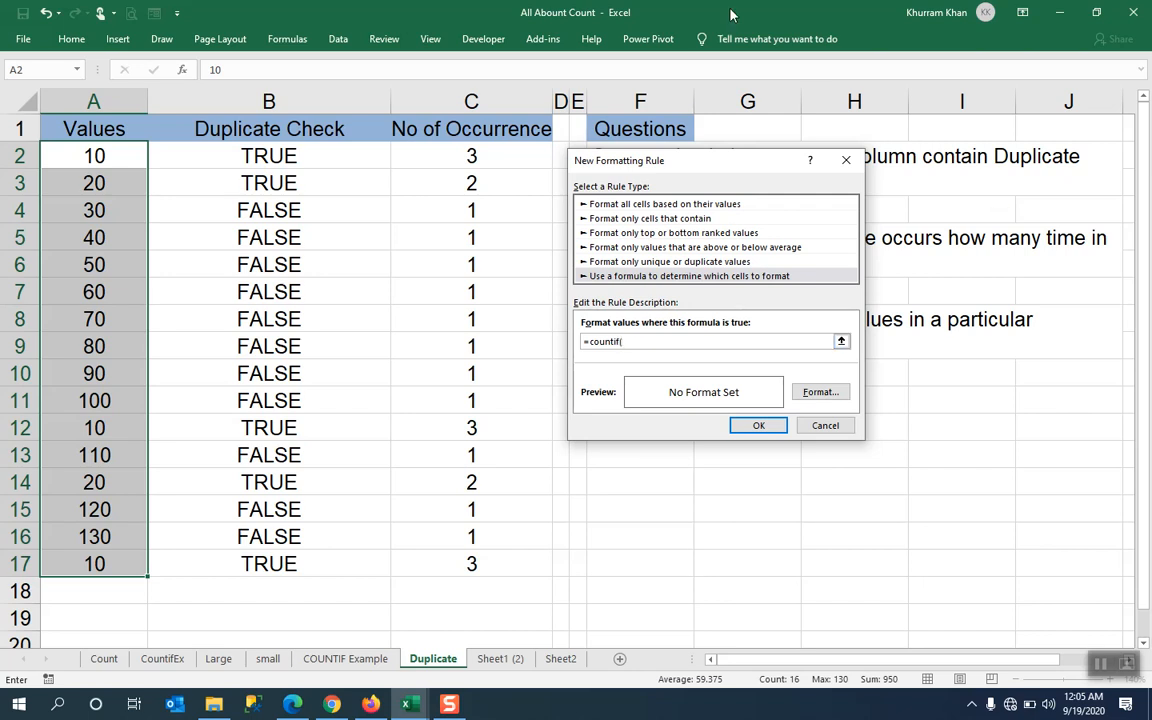
pyautogui.moveTo(121, 156); pyautogui.dragTo(123, 563)
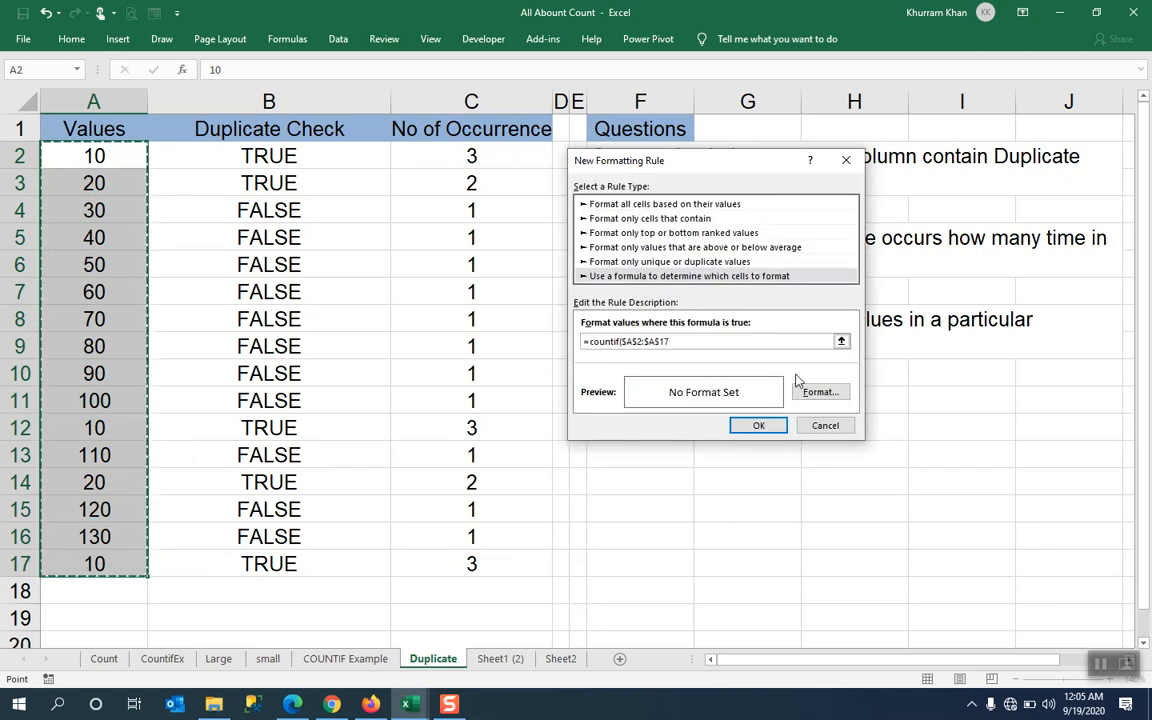
pyautogui.write(',')
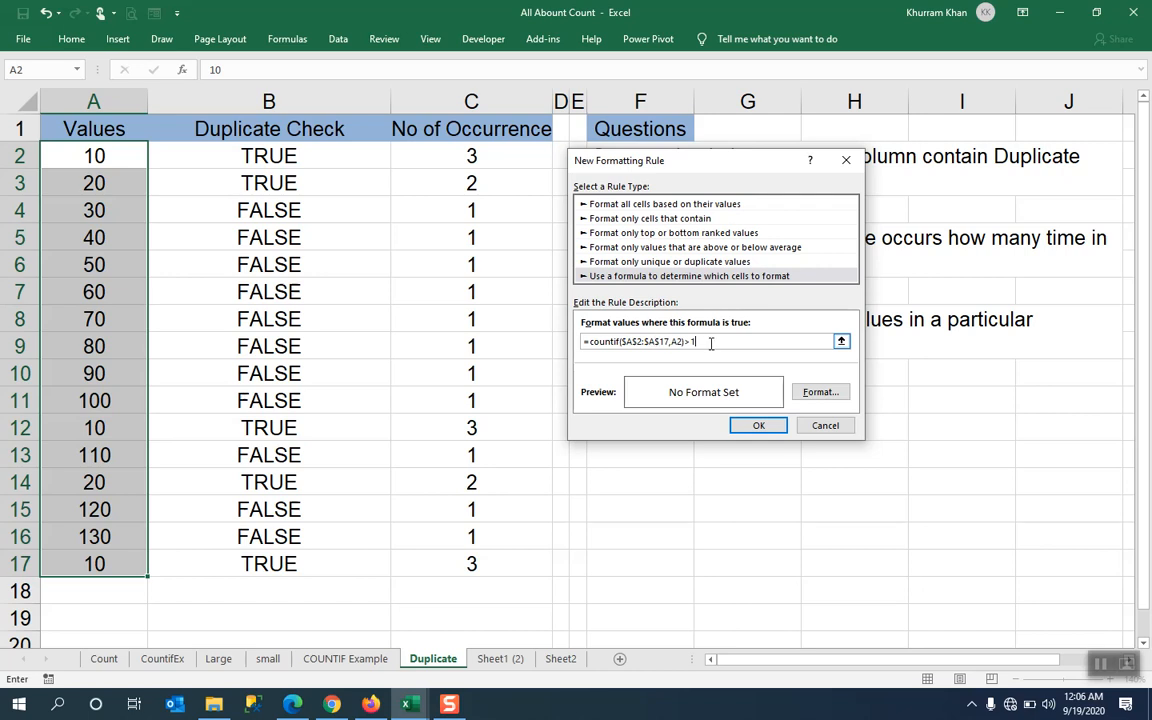
# Give the rule a light blue background fill and apply it to A2:A17
pyautogui.click(822, 393)
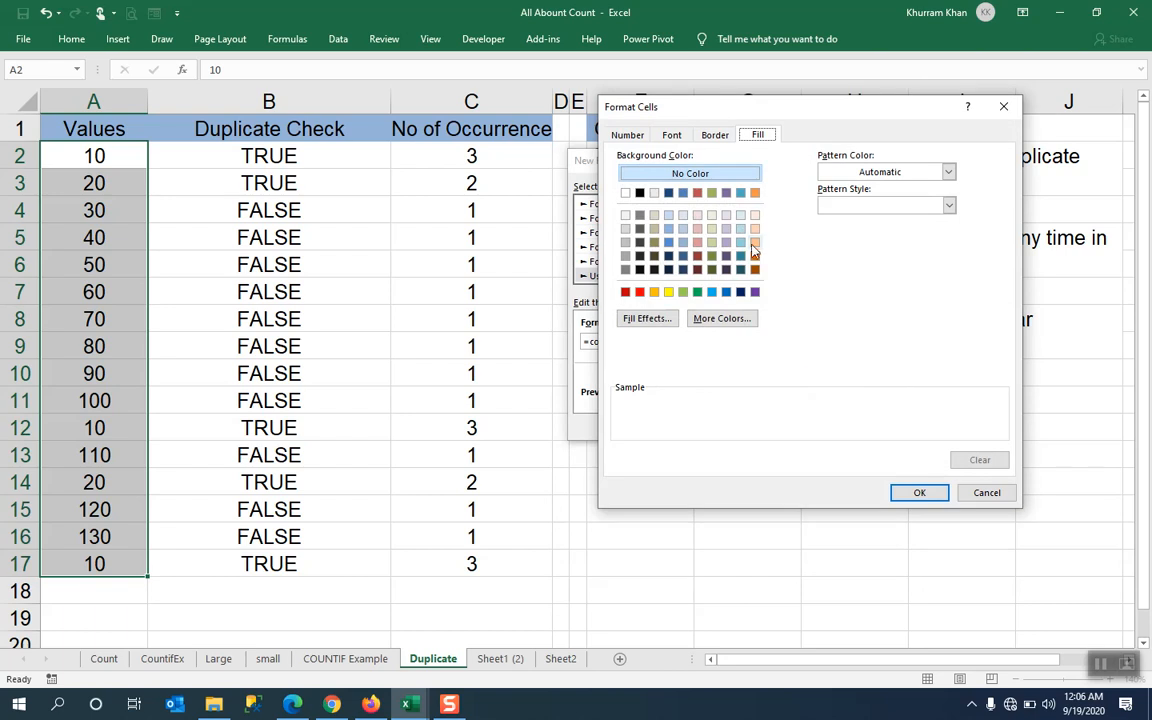
pyautogui.click(741, 229)
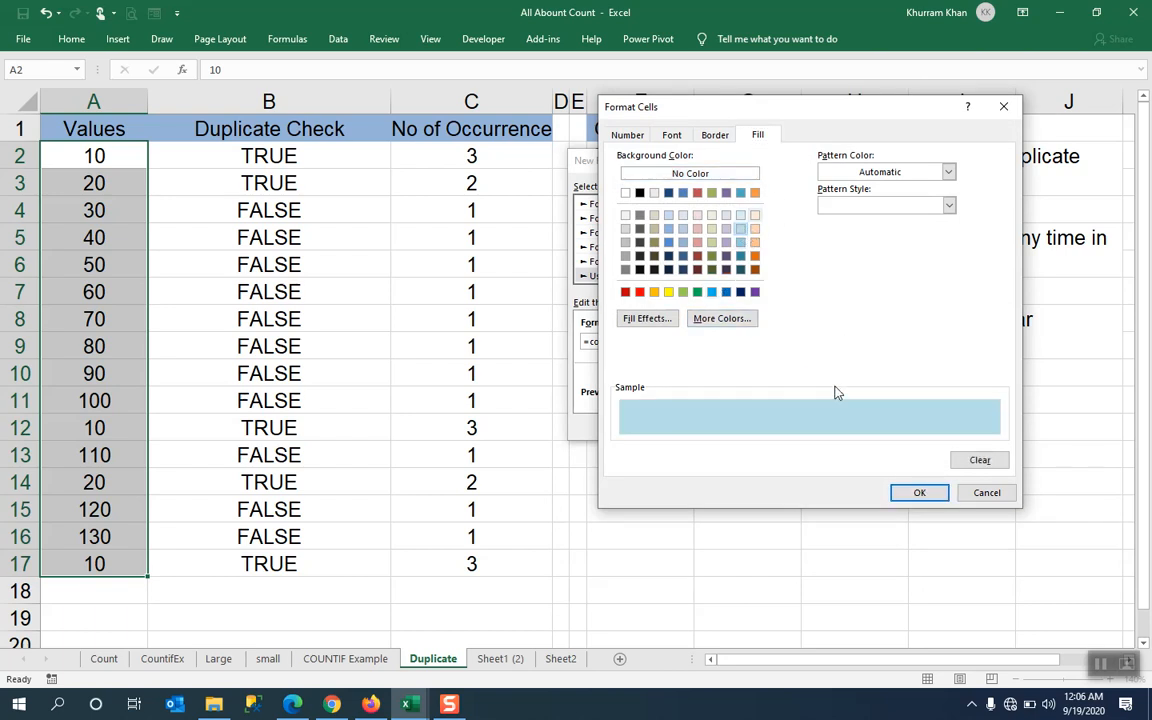
pyautogui.click(915, 494)
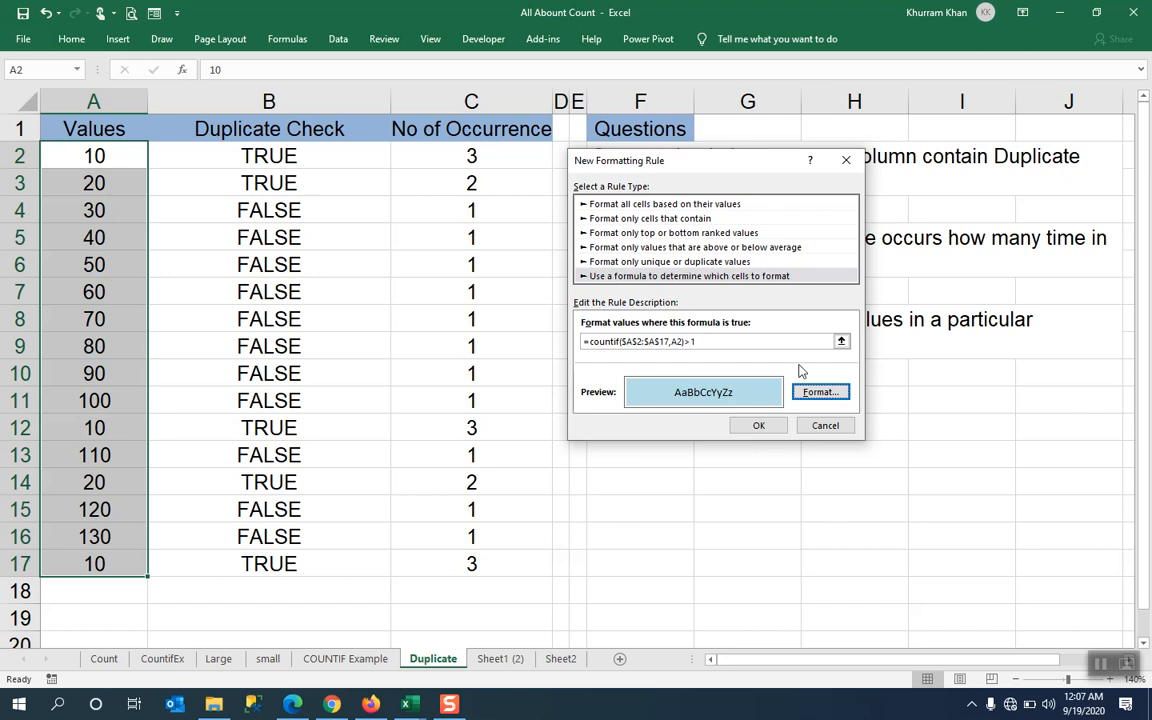
pyautogui.click(759, 427)
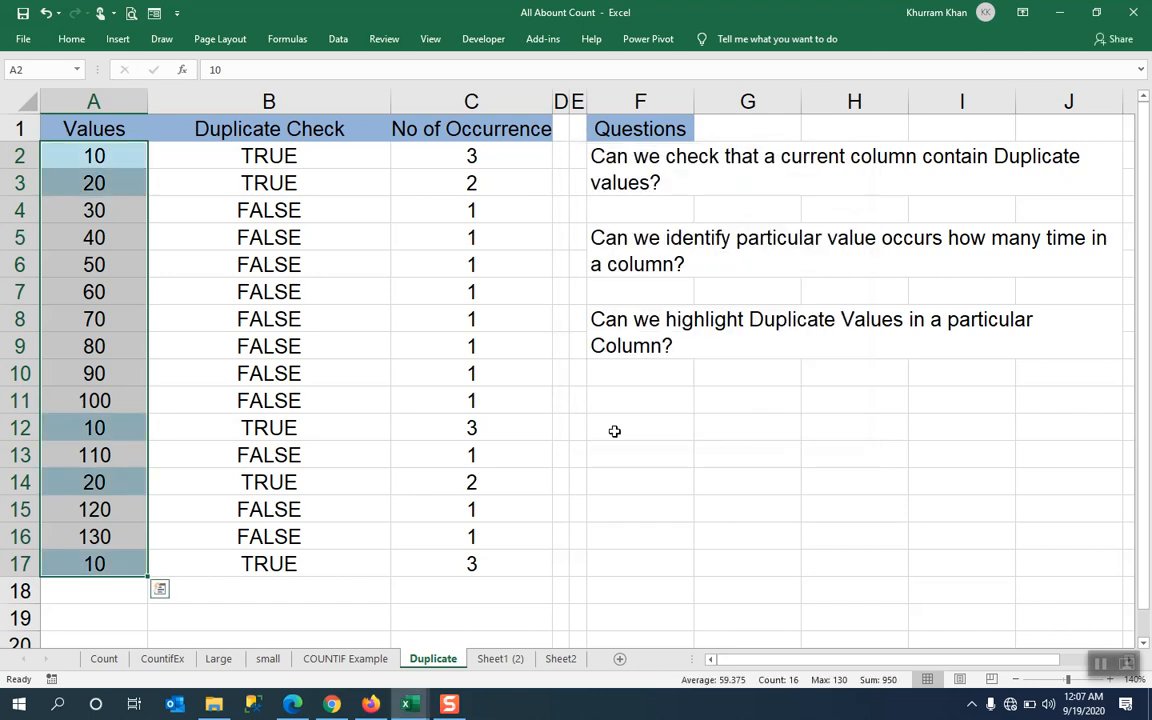
# Review the highlighting in column A against the three questions about checking, counting and highlighting duplicates
pyautogui.click(340, 340)
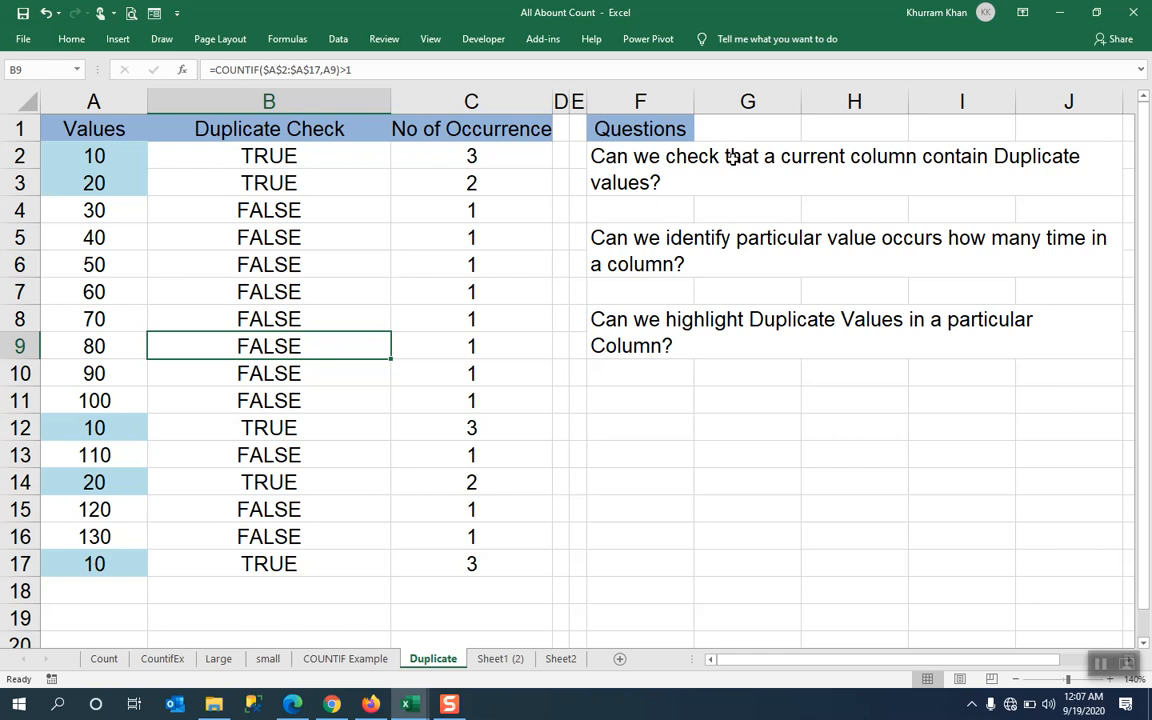
pyautogui.click(660, 145)
pyautogui.click(733, 258)
pyautogui.click(728, 330)
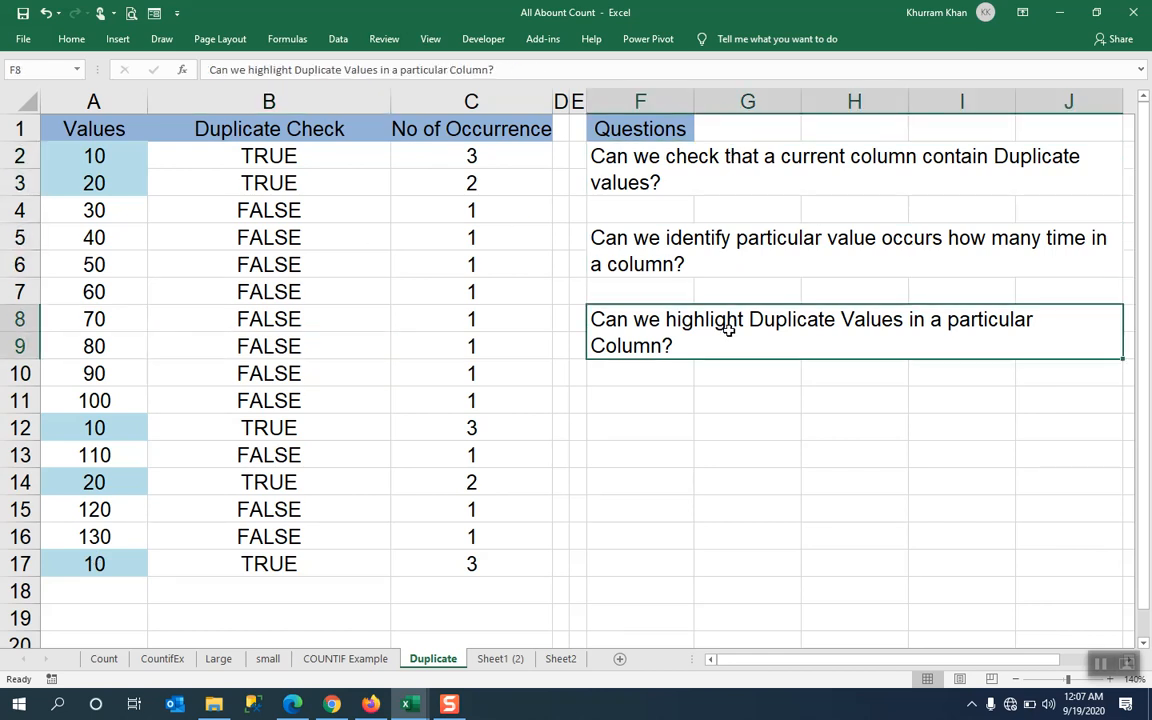